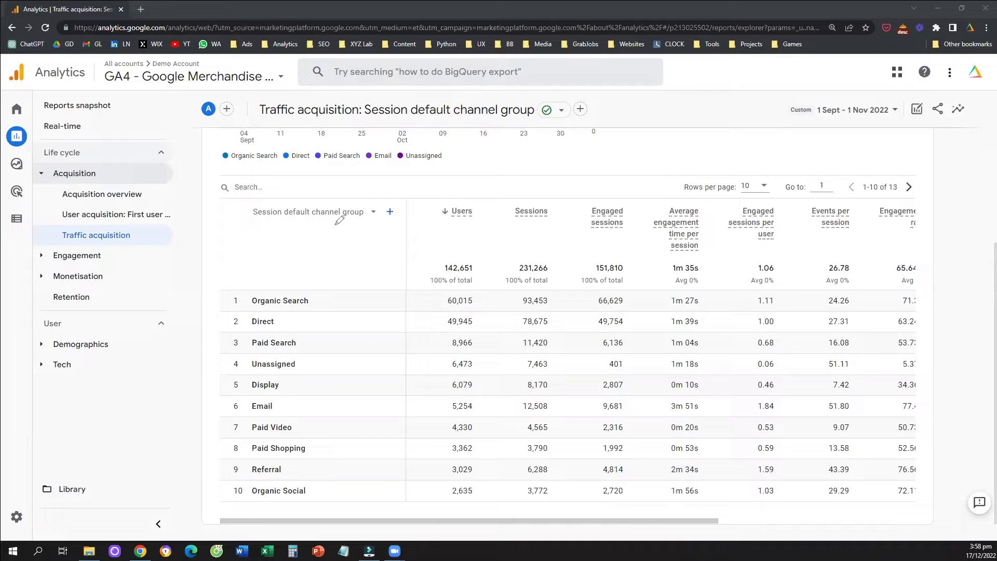
{"action": "mouse_move", "coordinate": [237, 288]}
{"action": "left_mouse_down"}
{"action": "mouse_move", "coordinate": [234, 313]}
{"action": "mouse_move", "coordinate": [246, 285]}
{"action": "left_mouse_up"}
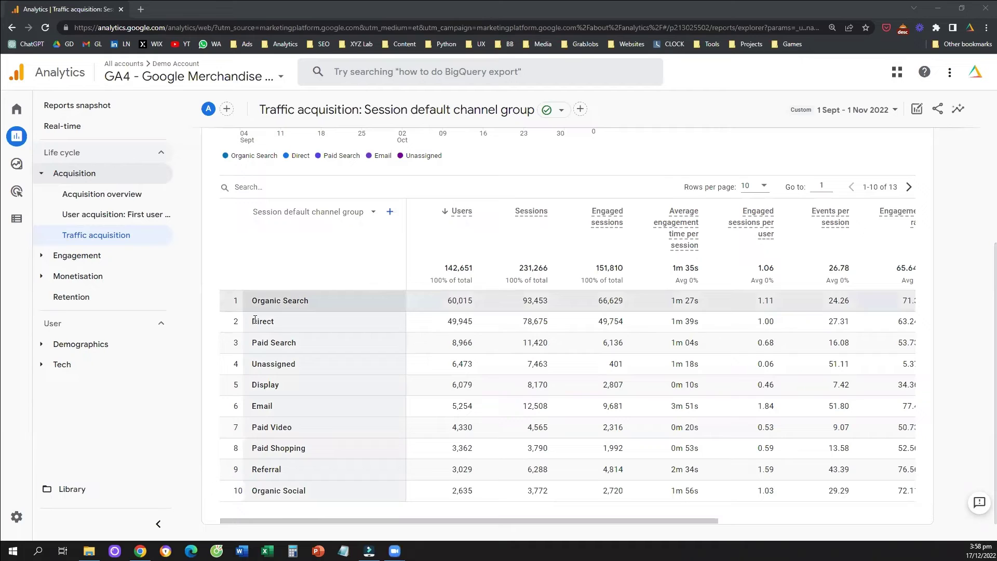
{"action": "left_click_drag", "start_coordinate": [234, 344], "coordinate": [236, 344]}
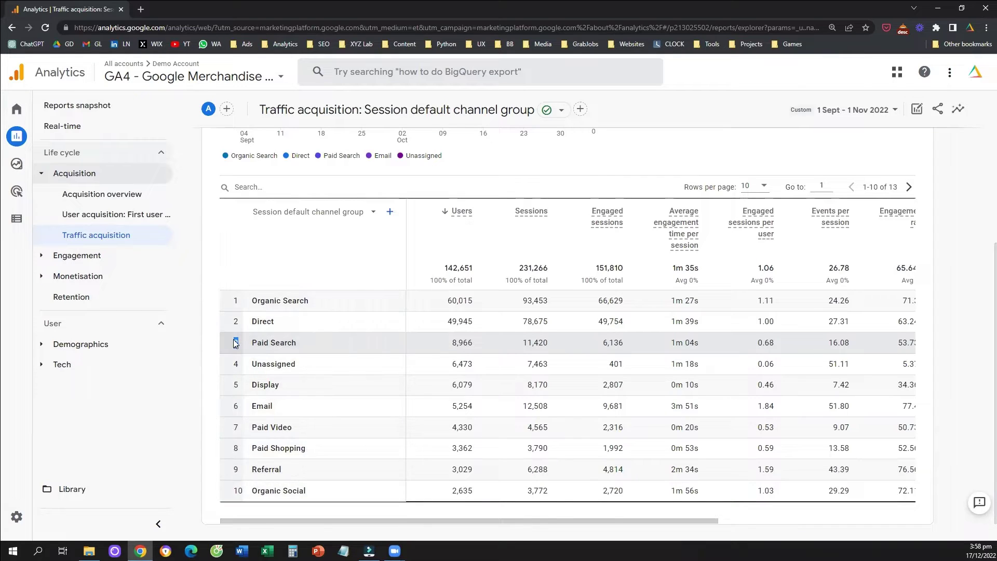
{"action": "left_click", "coordinate": [236, 344]}
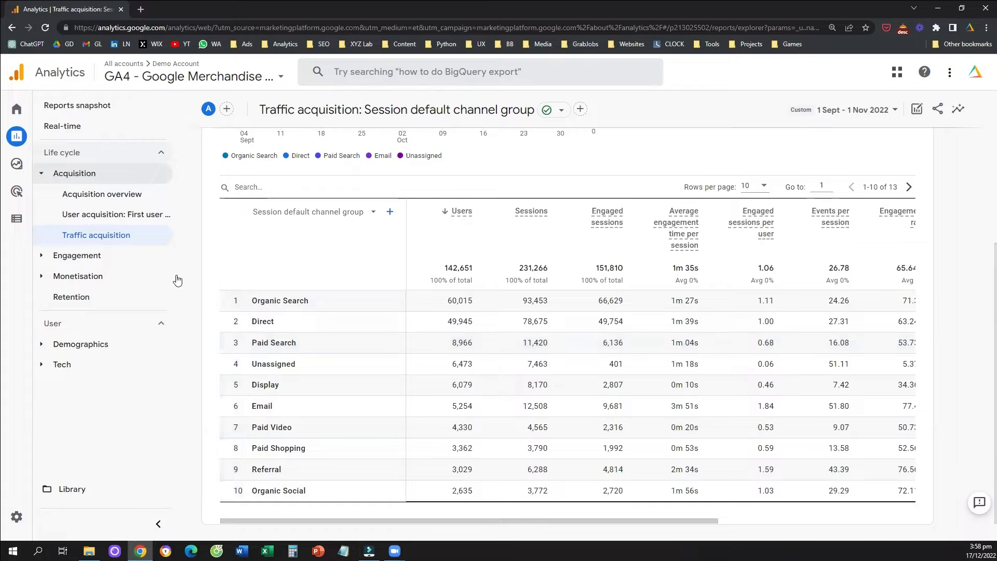
Add a comparison to the traffic acquisition report that includes the Device category dimension with the value desktop.
{"action": "scroll", "coordinate": [368, 358], "scroll_direction": "up", "scroll_amount": 1}
{"action": "scroll", "coordinate": [368, 362], "scroll_direction": "up", "scroll_amount": 5}
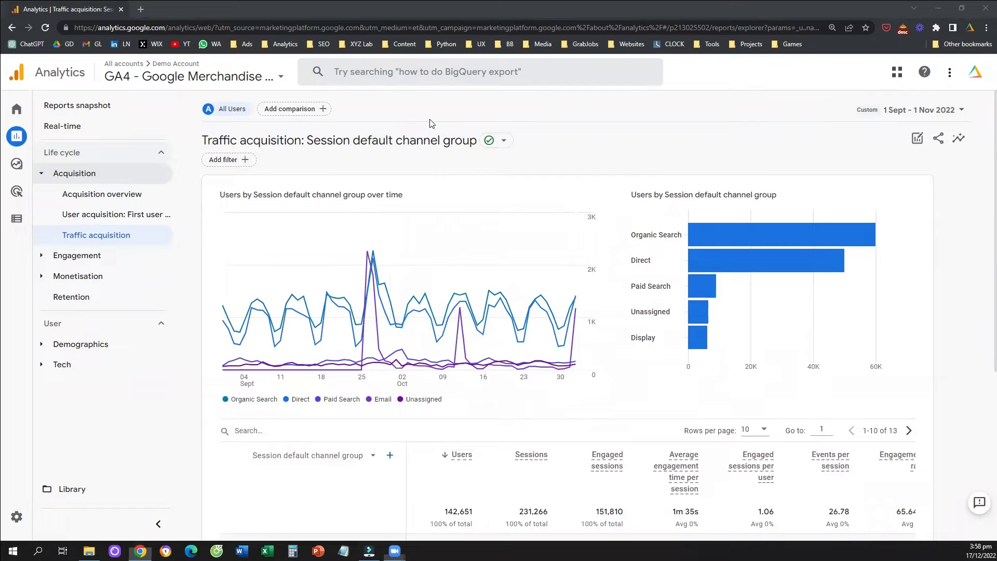
{"action": "mouse_move", "coordinate": [339, 91]}
{"action": "left_mouse_down"}
{"action": "mouse_move", "coordinate": [295, 90]}
{"action": "mouse_move", "coordinate": [252, 117]}
{"action": "mouse_move", "coordinate": [296, 122]}
{"action": "mouse_move", "coordinate": [342, 101]}
{"action": "mouse_move", "coordinate": [341, 93]}
{"action": "left_mouse_up"}
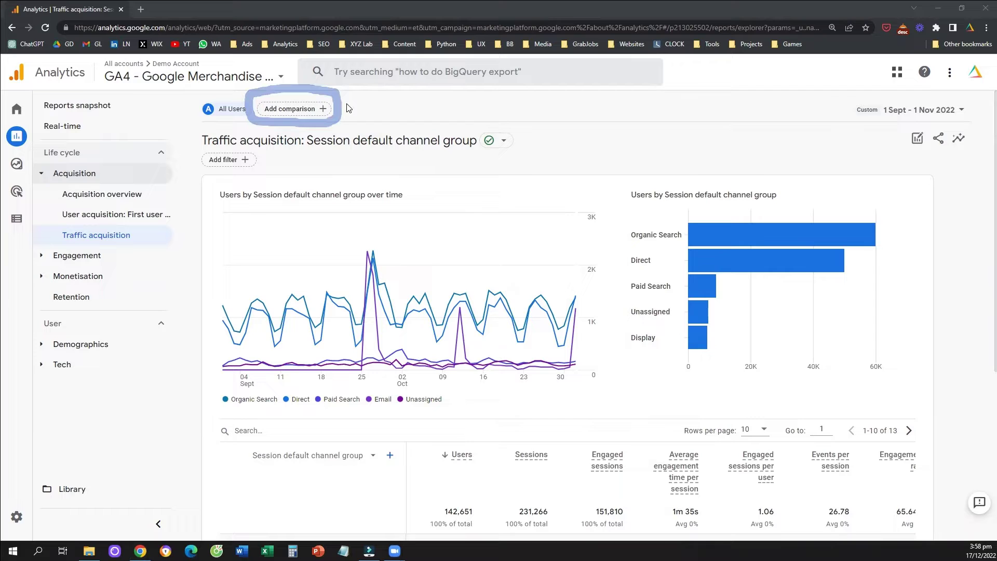
{"action": "left_click", "coordinate": [315, 111]}
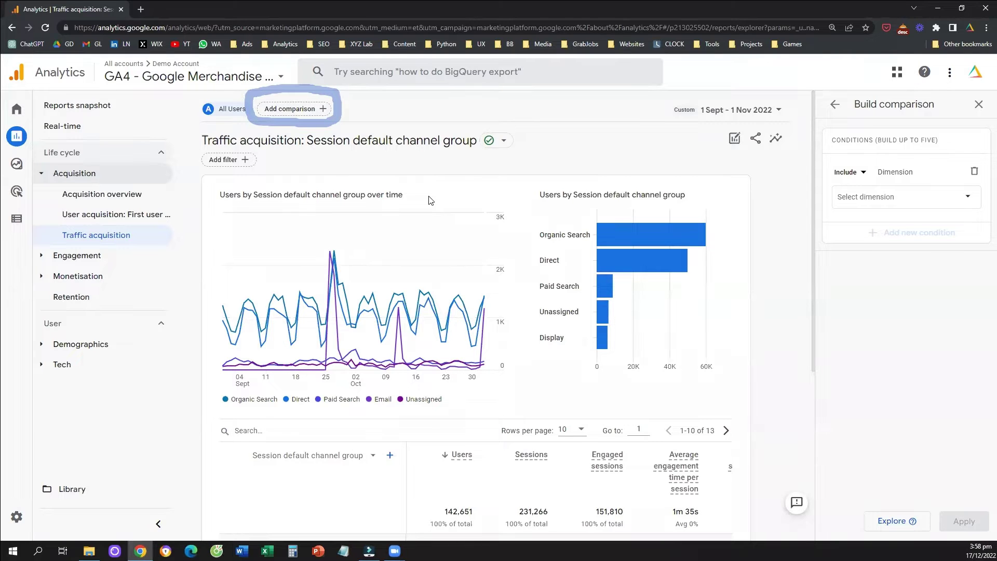
{"action": "left_click_drag", "start_coordinate": [337, 107], "coordinate": [540, 104]}
{"action": "mouse_move", "coordinate": [679, 130]}
{"action": "left_mouse_down"}
{"action": "mouse_move", "coordinate": [800, 172]}
{"action": "mouse_move", "coordinate": [806, 183]}
{"action": "left_mouse_up"}
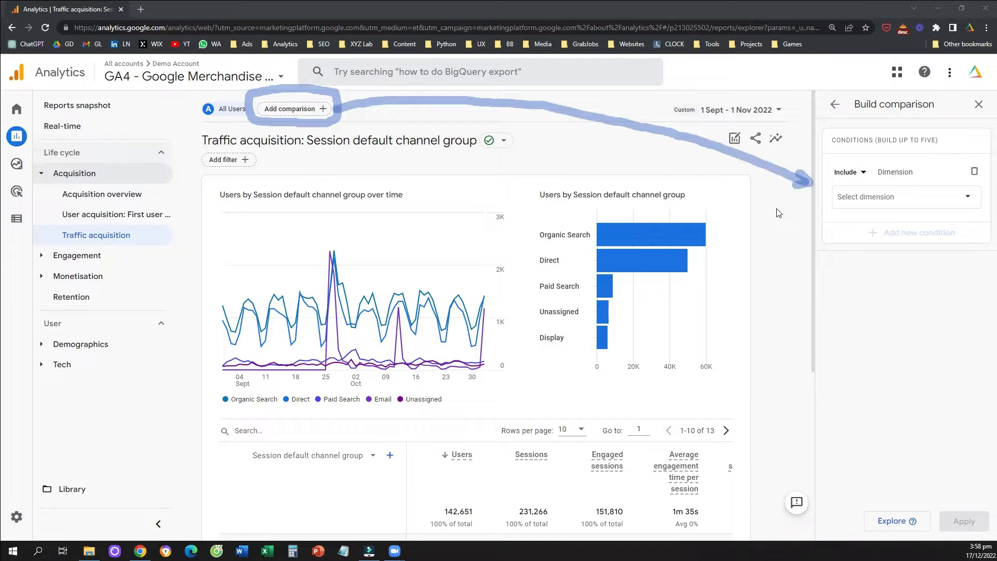
{"action": "left_click", "coordinate": [877, 207]}
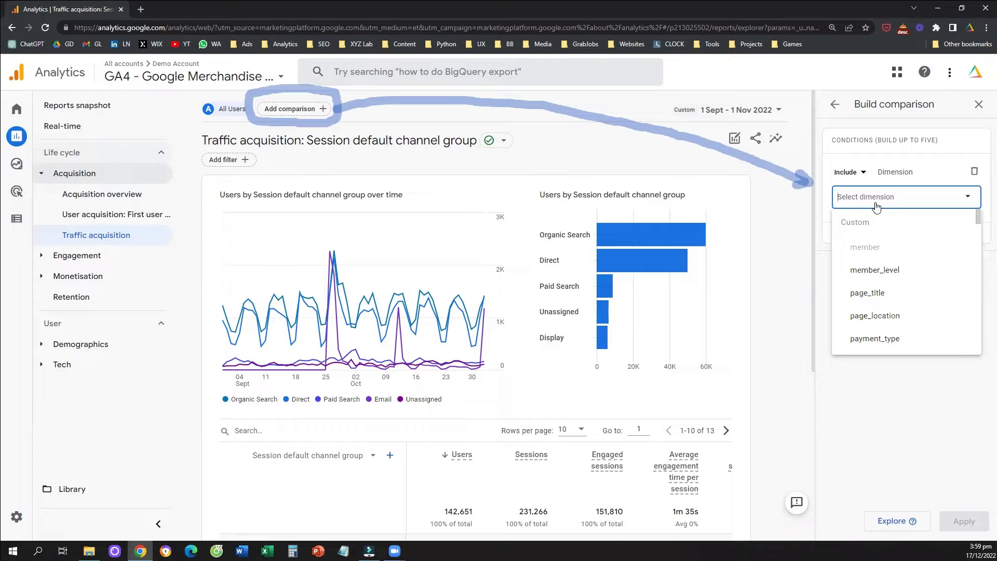
{"action": "type", "text": "device"}
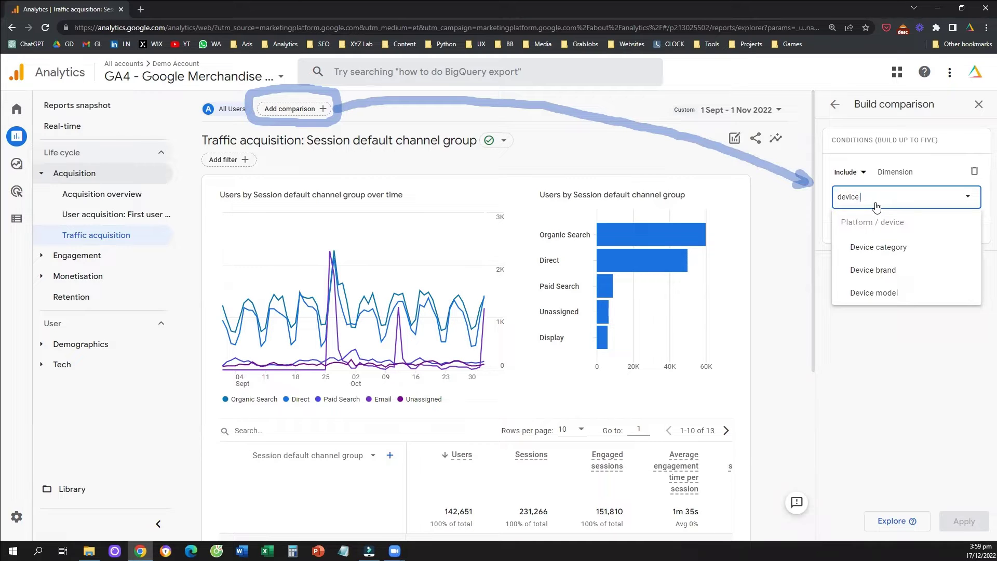
{"action": "left_click", "coordinate": [889, 246]}
{"action": "left_click", "coordinate": [890, 246]}
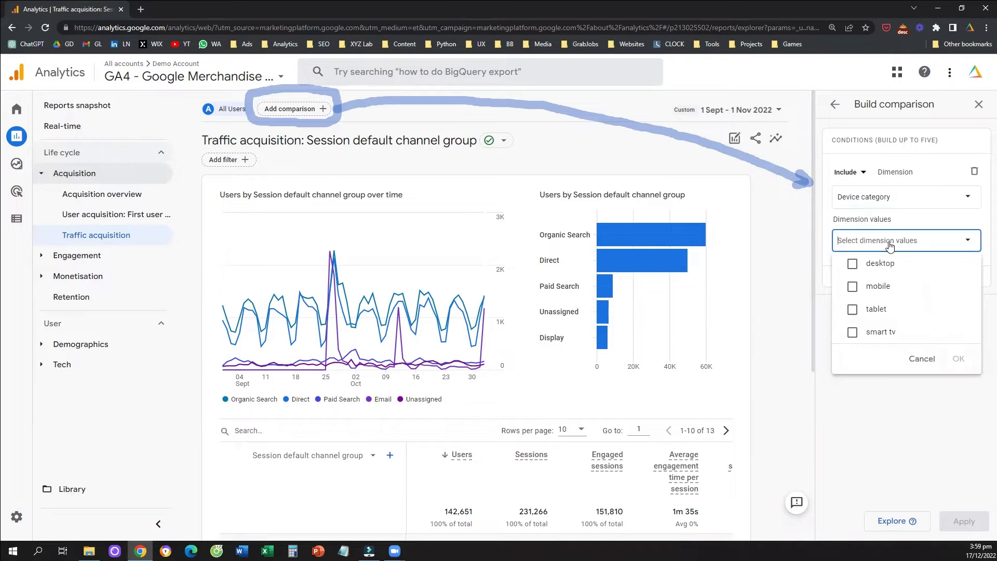
{"action": "left_click", "coordinate": [853, 264]}
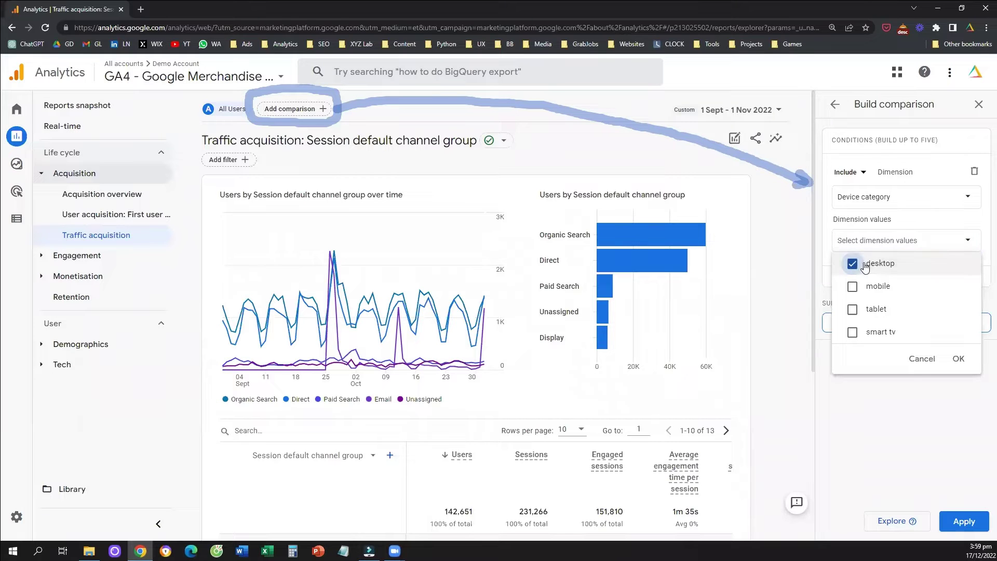
{"action": "left_click", "coordinate": [958, 358]}
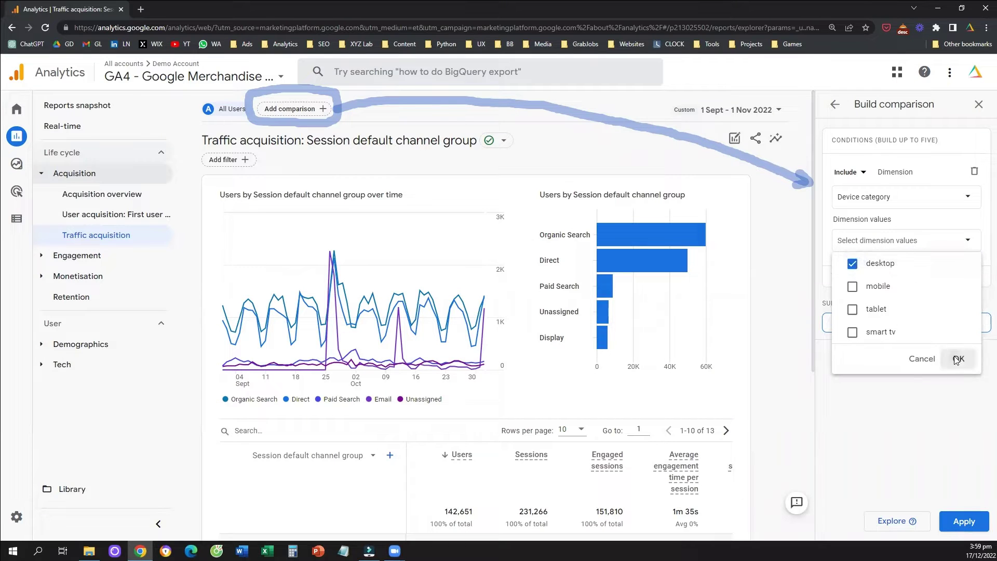
{"action": "left_click", "coordinate": [962, 521]}
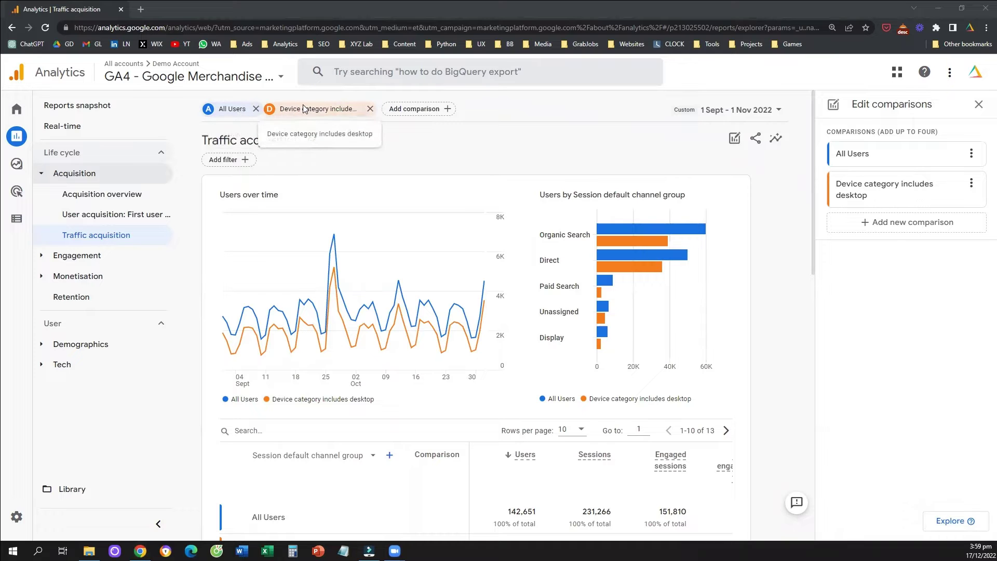
Remove the All Users comparison from the traffic acquisition report, keeping the desktop comparison.
{"action": "scroll", "coordinate": [212, 255], "scroll_direction": "down", "scroll_amount": 4}
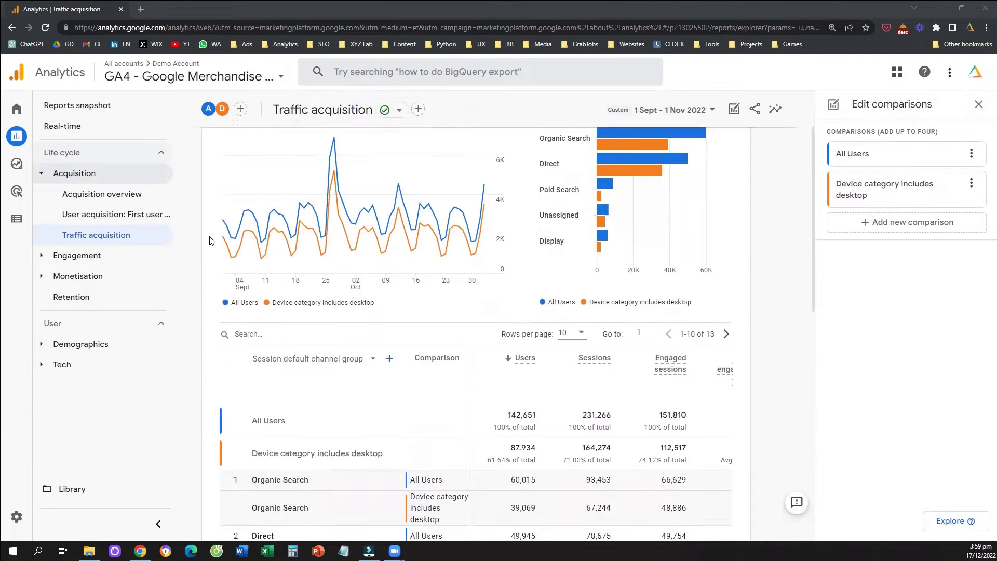
{"action": "scroll", "coordinate": [213, 256], "scroll_direction": "down", "scroll_amount": 1}
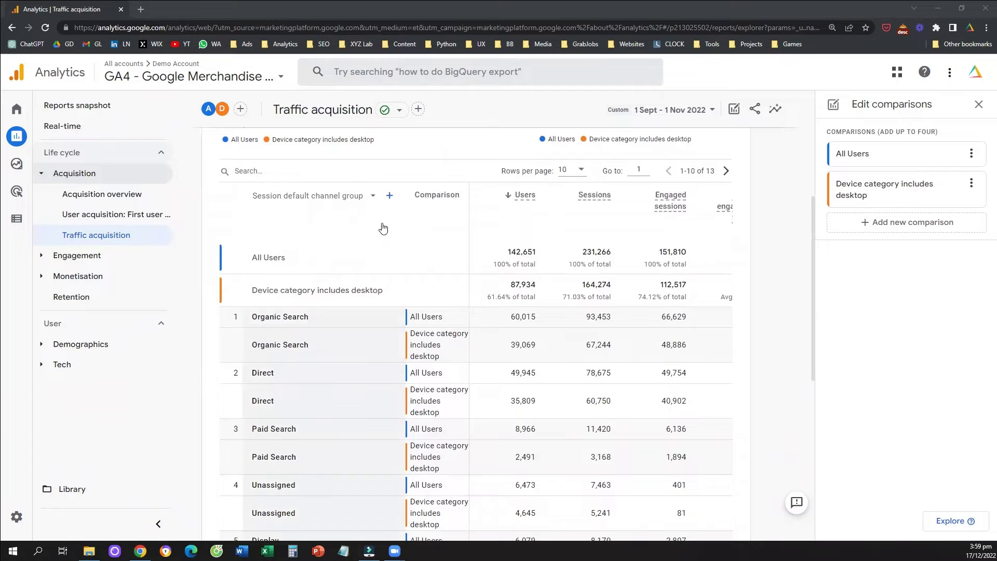
{"action": "mouse_move", "coordinate": [197, 256]}
{"action": "left_mouse_down"}
{"action": "mouse_move", "coordinate": [242, 255]}
{"action": "mouse_move", "coordinate": [203, 290]}
{"action": "mouse_move", "coordinate": [233, 288]}
{"action": "mouse_move", "coordinate": [214, 305]}
{"action": "left_mouse_up"}
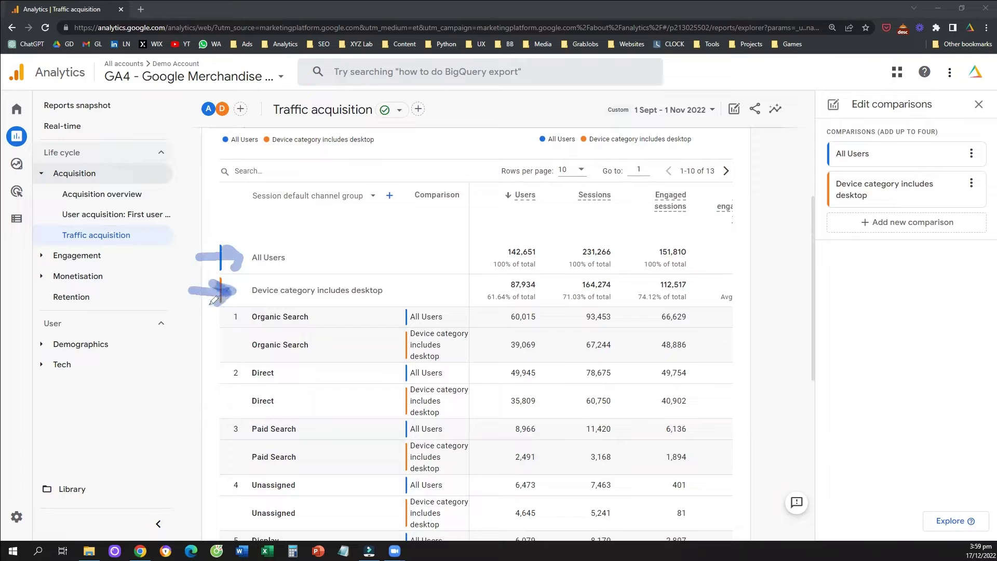
{"action": "left_click_drag", "start_coordinate": [256, 253], "coordinate": [186, 284]}
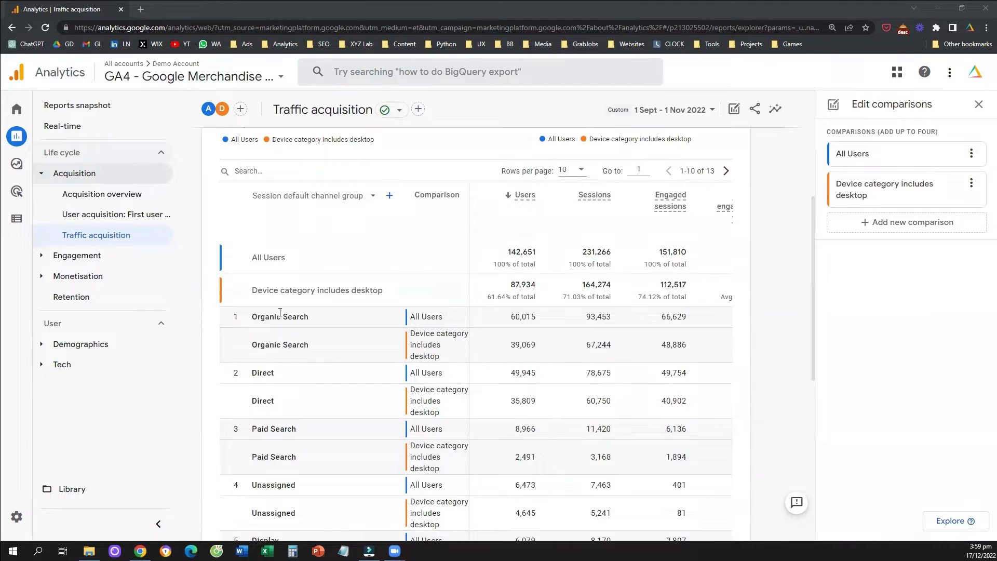
{"action": "scroll", "coordinate": [275, 289], "scroll_direction": "up", "scroll_amount": 5}
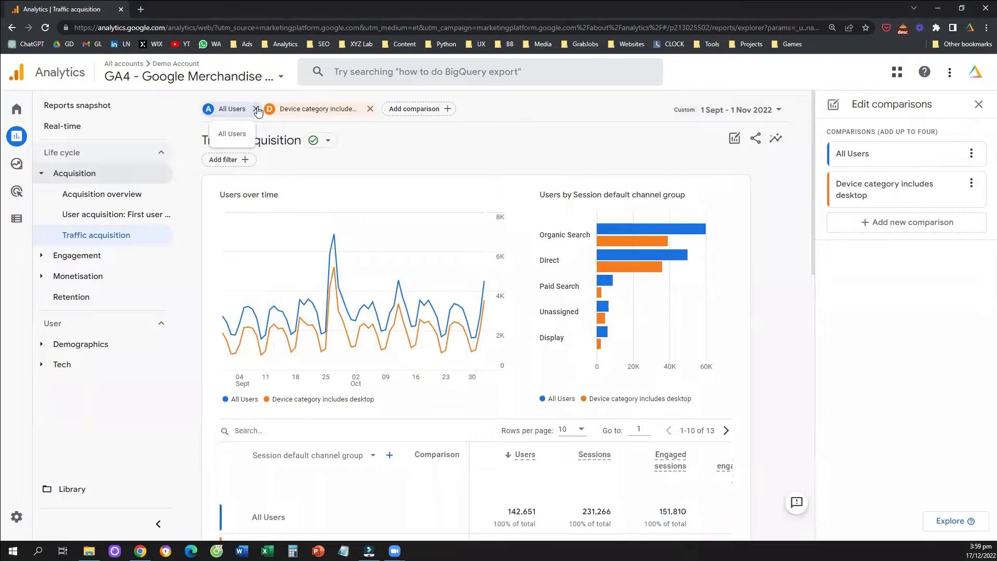
{"action": "left_click", "coordinate": [256, 109]}
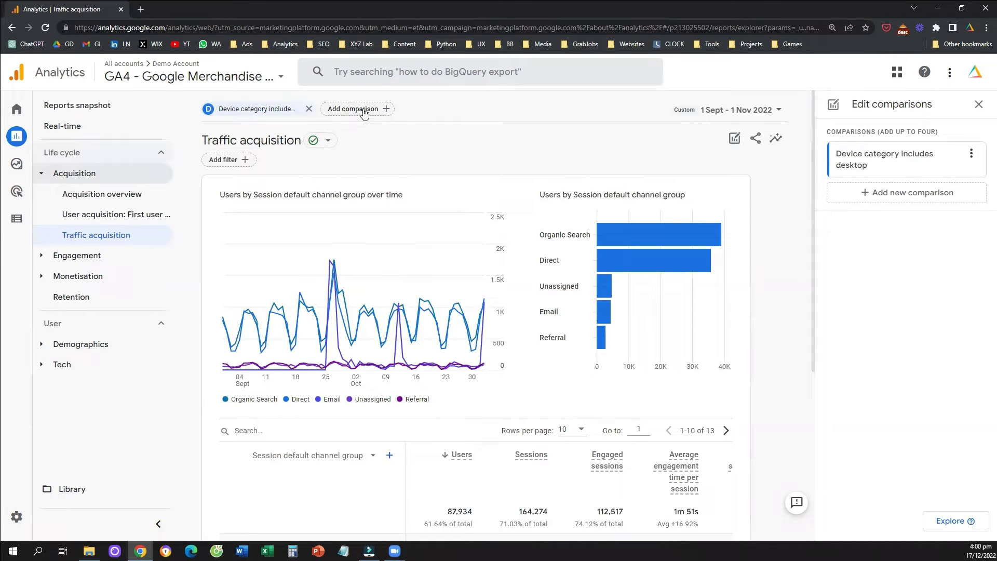
Add a second comparison to the report that includes the Device category dimension with the value mobile.
{"action": "left_click", "coordinate": [365, 111]}
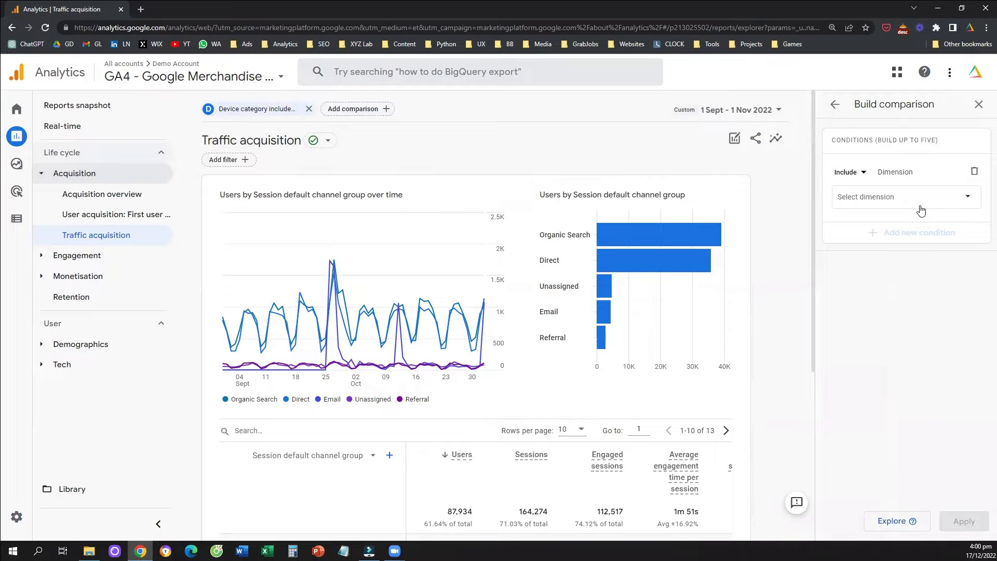
{"action": "left_click", "coordinate": [906, 203]}
{"action": "type", "text": "device"}
{"action": "left_click", "coordinate": [899, 249]}
{"action": "left_click", "coordinate": [881, 241]}
{"action": "left_click", "coordinate": [884, 284]}
{"action": "left_click", "coordinate": [958, 357]}
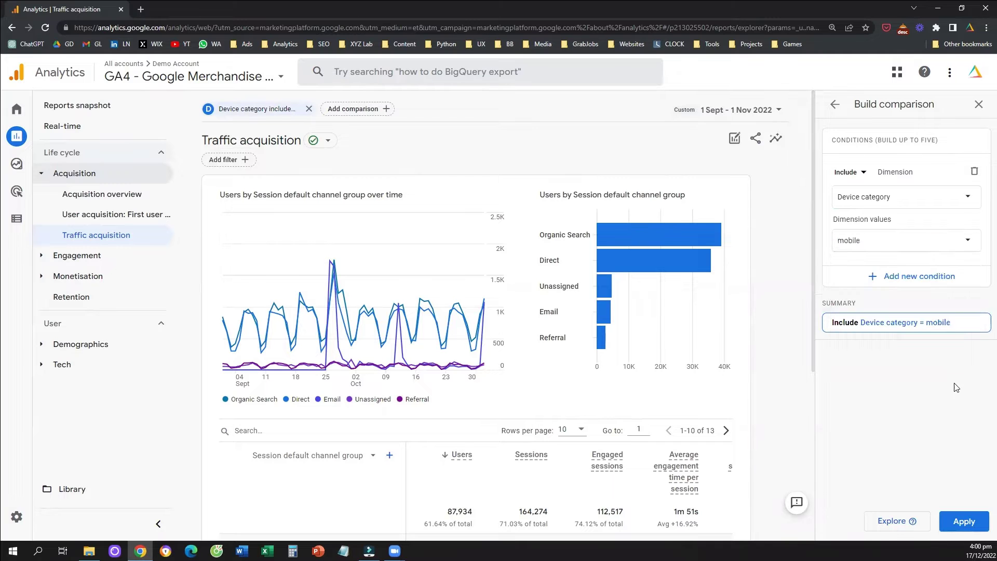
{"action": "left_click", "coordinate": [963, 521]}
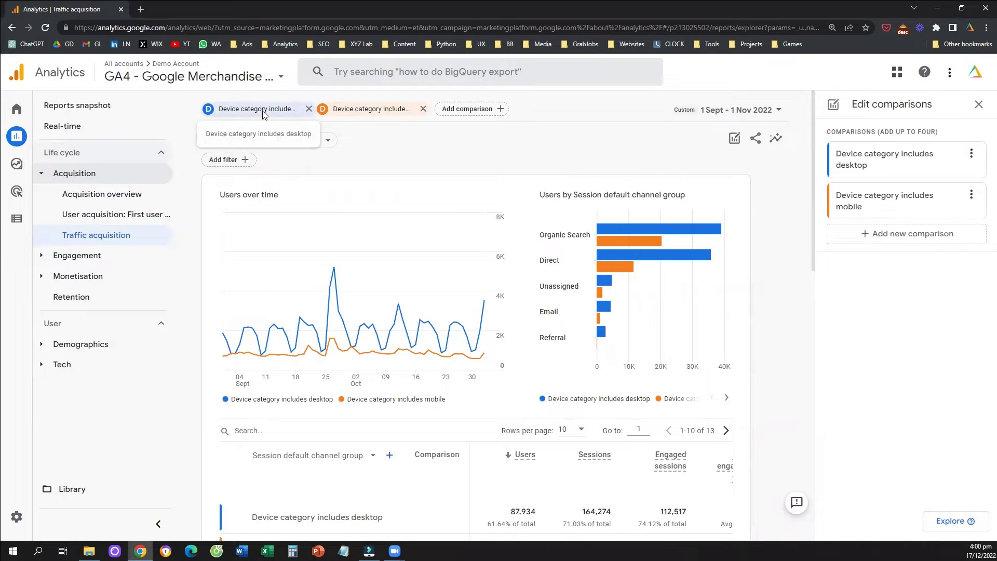
Remove the desktop and mobile device category comparisons from the traffic acquisition report.
{"action": "scroll", "coordinate": [202, 353], "scroll_direction": "down", "scroll_amount": 4}
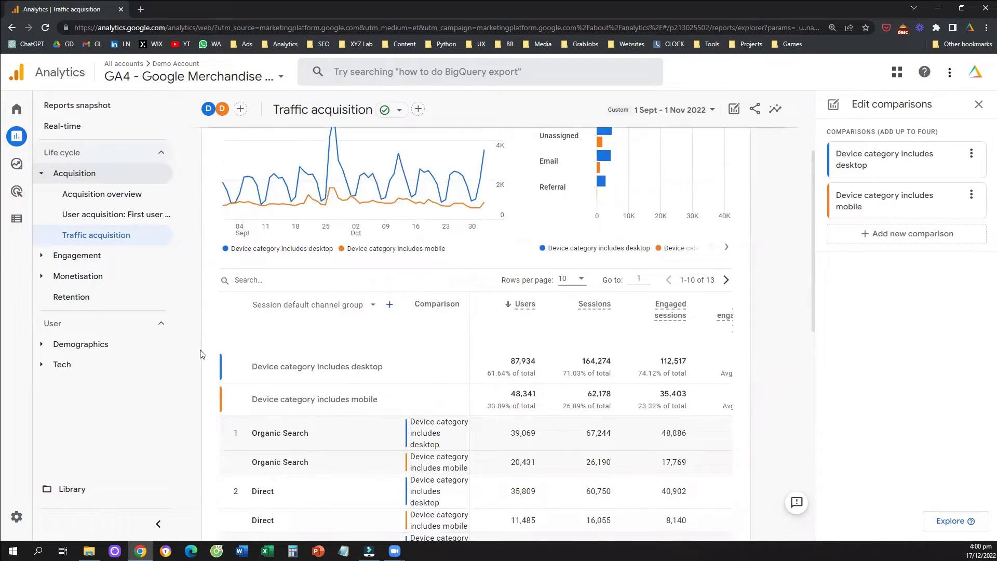
{"action": "scroll", "coordinate": [296, 332], "scroll_direction": "down", "scroll_amount": 1}
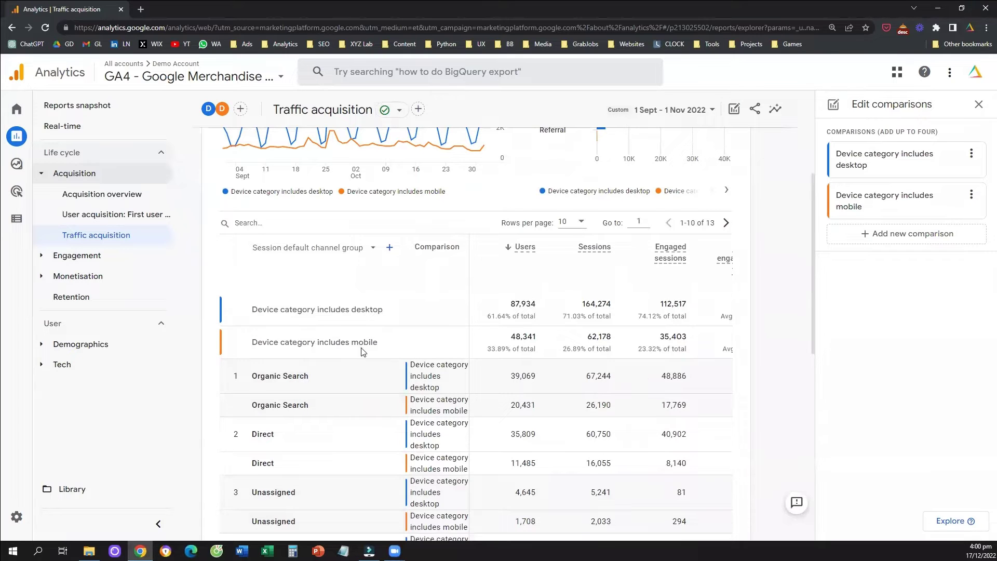
{"action": "scroll", "coordinate": [366, 364], "scroll_direction": "up", "scroll_amount": 1}
{"action": "scroll", "coordinate": [366, 366], "scroll_direction": "down", "scroll_amount": 1}
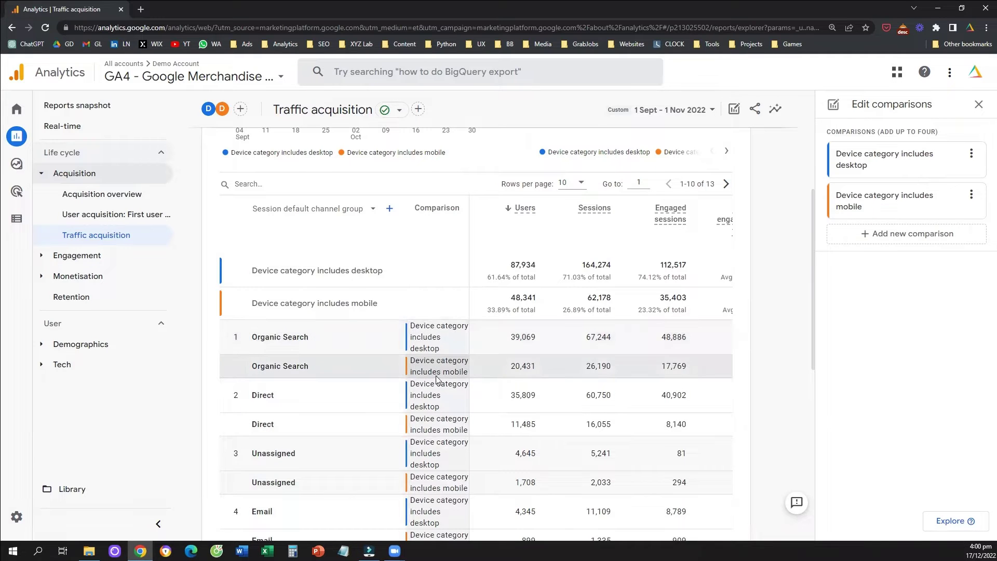
{"action": "scroll", "coordinate": [434, 382], "scroll_direction": "up", "scroll_amount": 1}
{"action": "scroll", "coordinate": [433, 381], "scroll_direction": "up", "scroll_amount": 5}
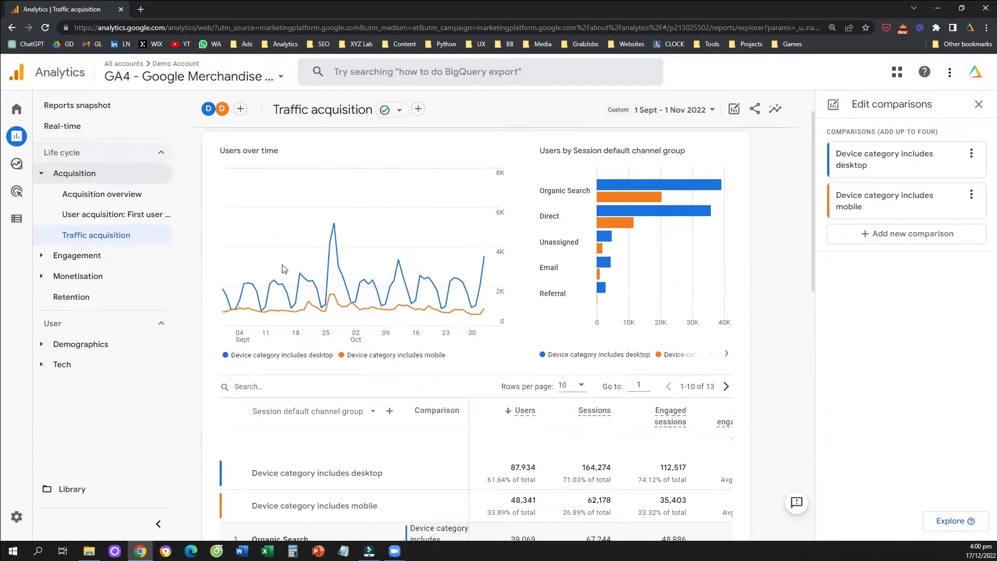
{"action": "left_click", "coordinate": [309, 108]}
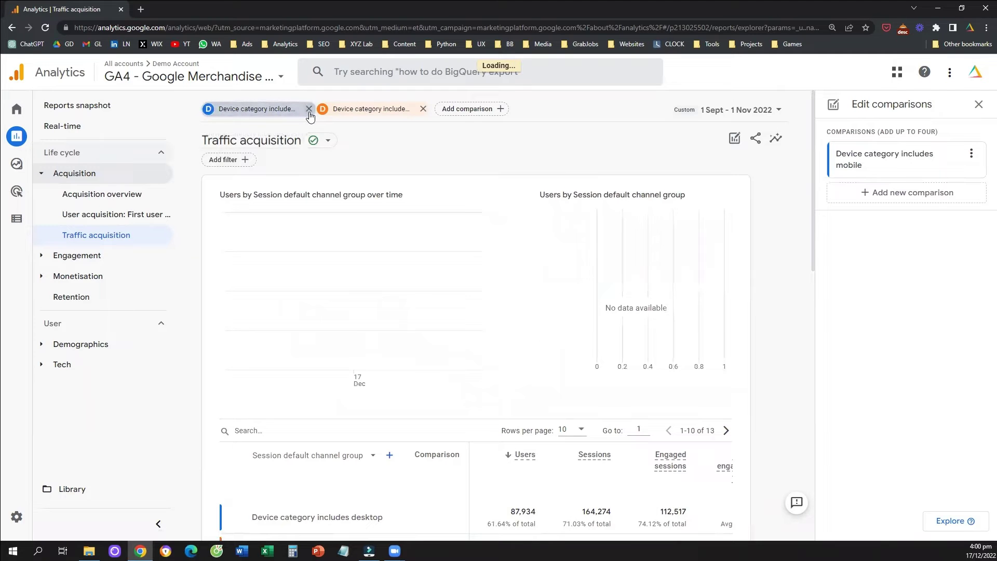
{"action": "left_click", "coordinate": [309, 109]}
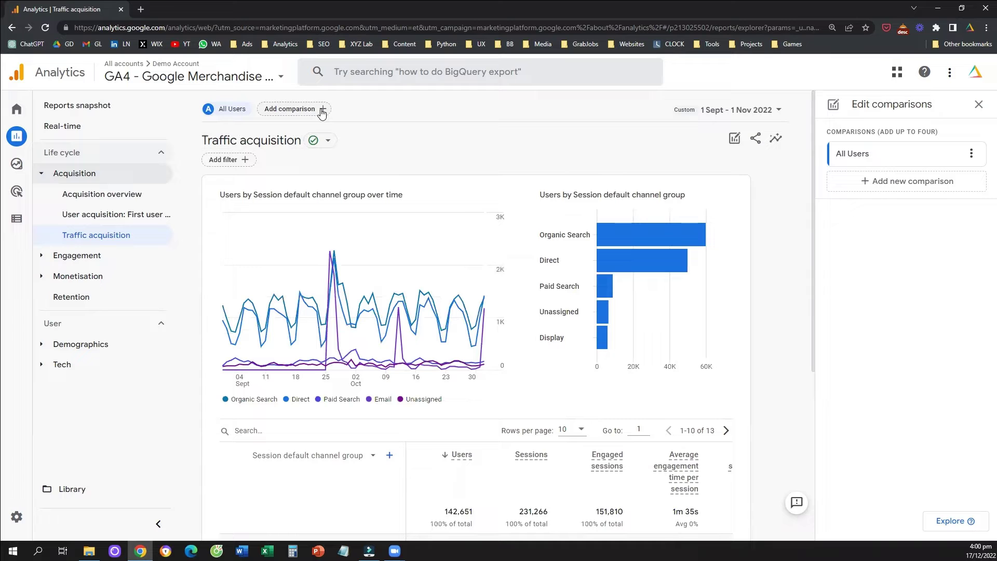
Add a comparison to the traffic acquisition report that includes the Country dimension with the value Indonesia.
{"action": "scroll", "coordinate": [308, 356], "scroll_direction": "down", "scroll_amount": 2}
{"action": "scroll", "coordinate": [308, 356], "scroll_direction": "down", "scroll_amount": 2}
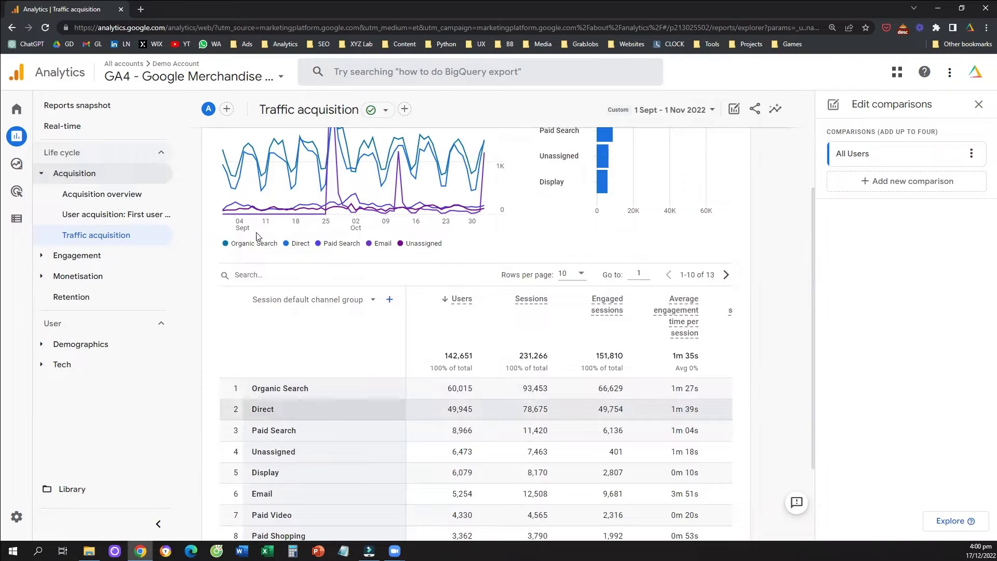
{"action": "scroll", "coordinate": [300, 112], "scroll_direction": "up", "scroll_amount": 4}
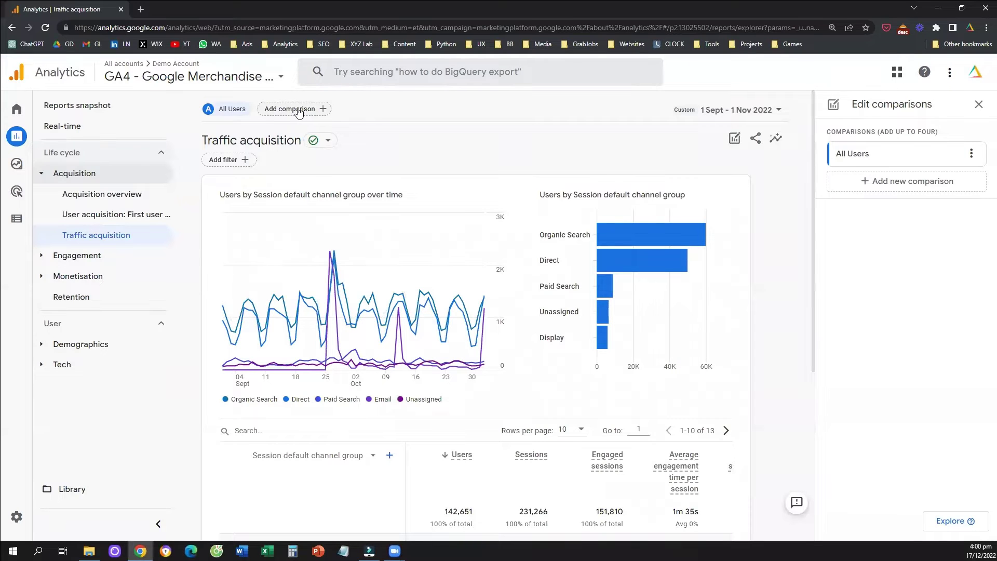
{"action": "left_click", "coordinate": [299, 111]}
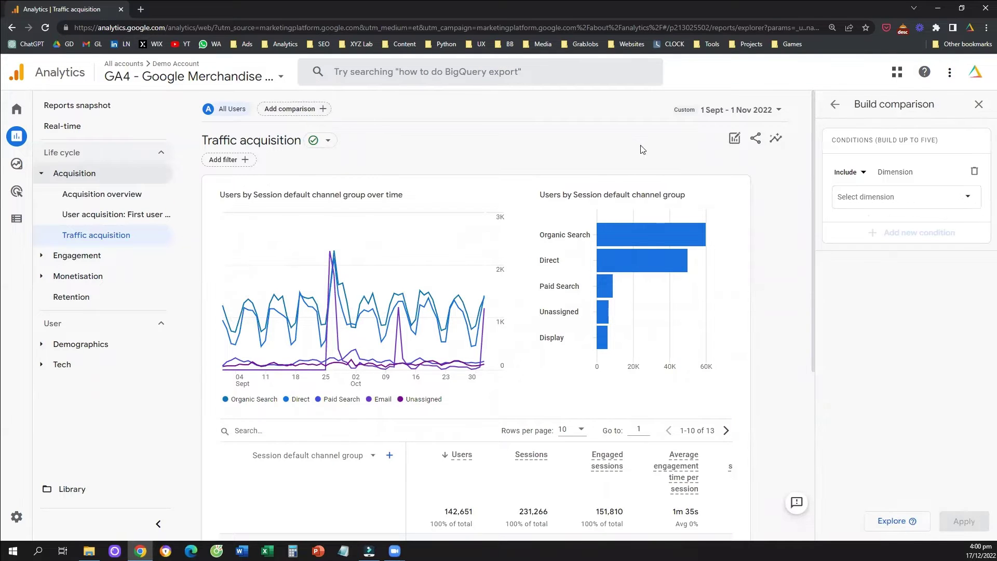
{"action": "left_click", "coordinate": [920, 202]}
{"action": "type", "text": "country"}
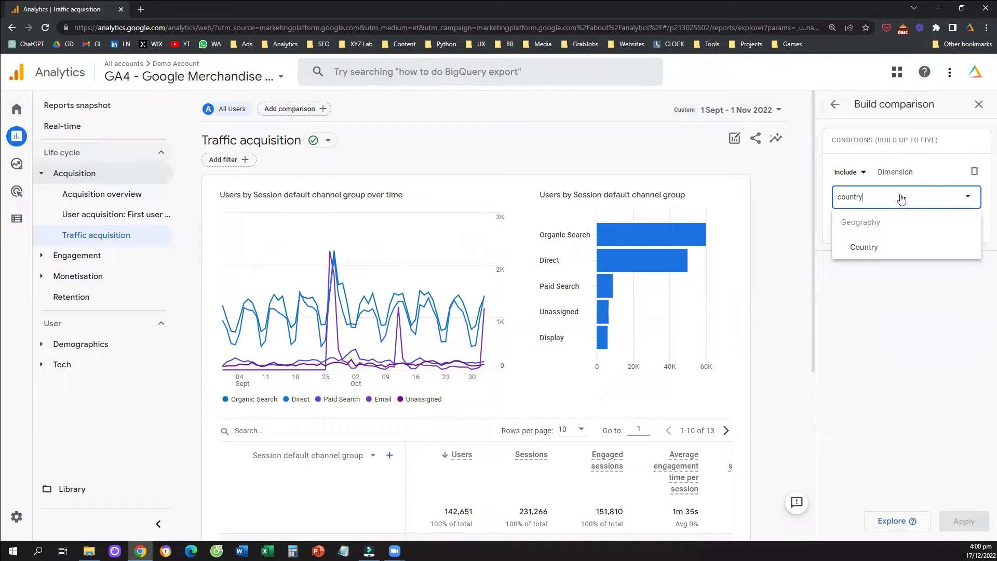
{"action": "left_click", "coordinate": [880, 250]}
{"action": "left_click", "coordinate": [885, 251]}
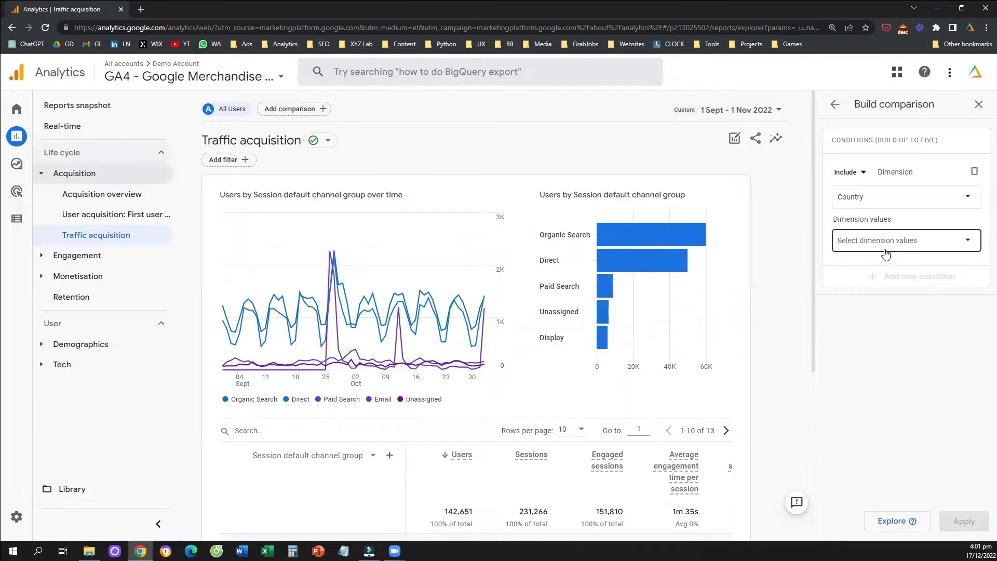
{"action": "type", "text": "indone"}
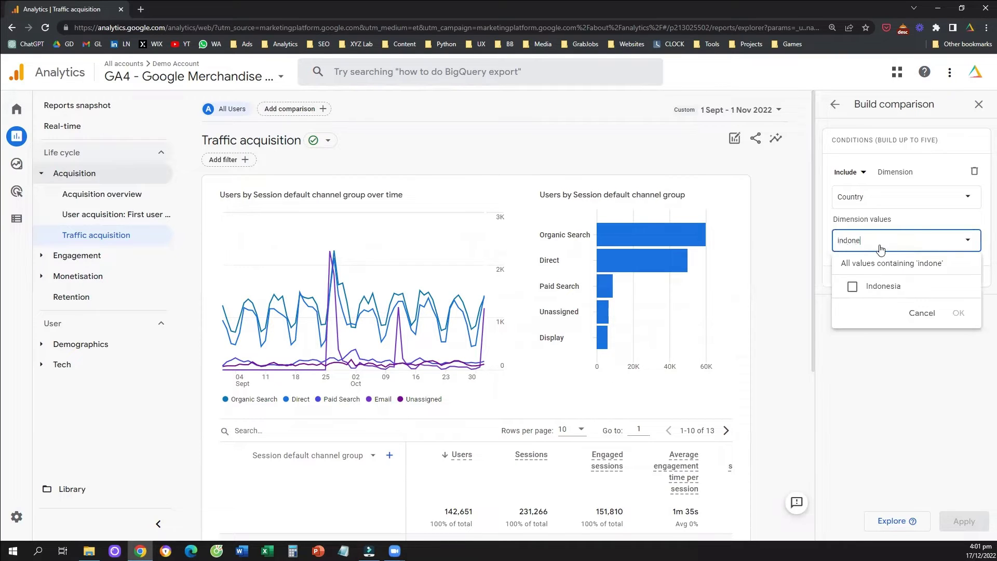
{"action": "type", "text": "s"}
{"action": "left_click", "coordinate": [852, 286]}
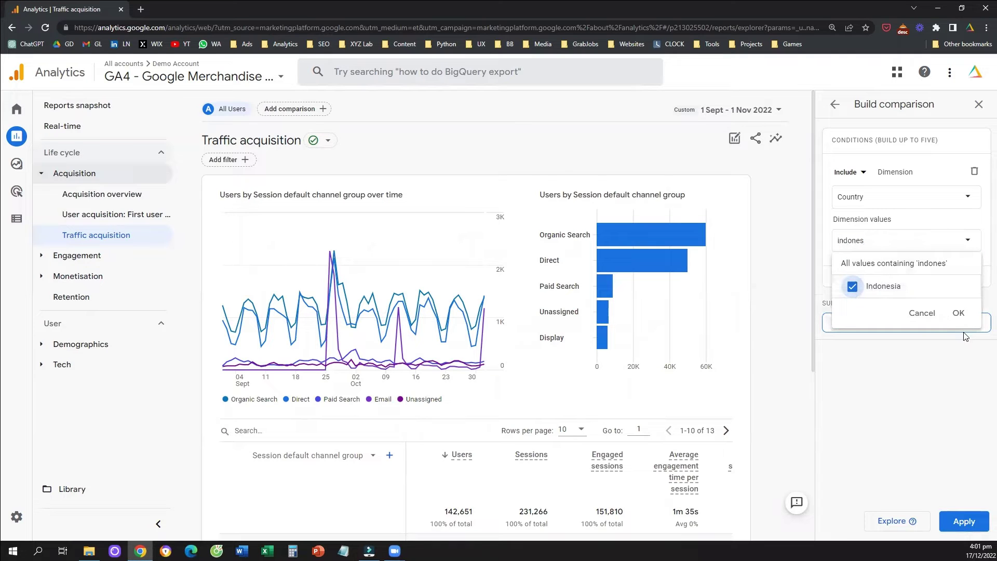
{"action": "left_click", "coordinate": [962, 315]}
{"action": "left_click", "coordinate": [967, 523]}
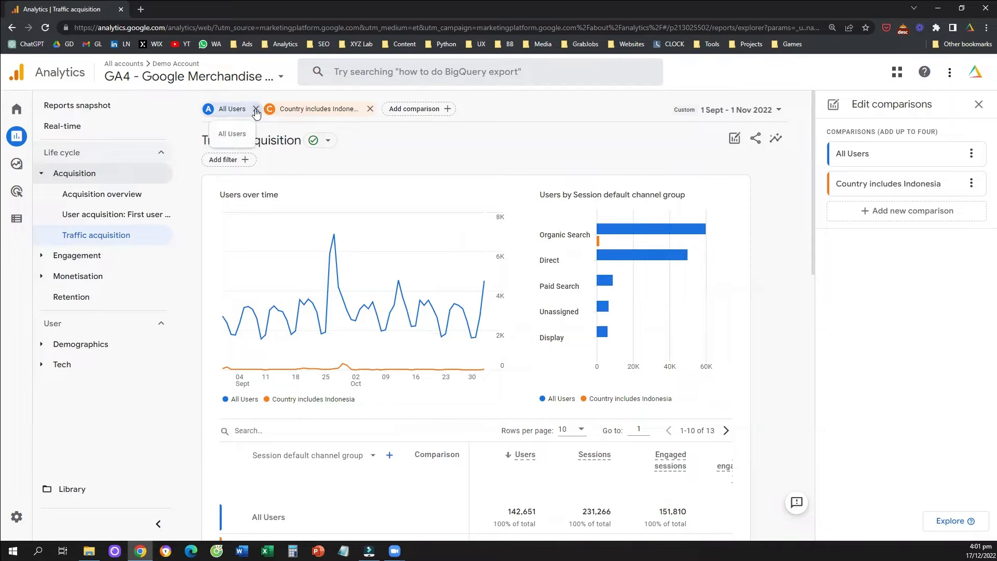
Remove the All Users comparison and add one that includes the Country dimension with the value Thailand.
{"action": "left_click", "coordinate": [256, 109]}
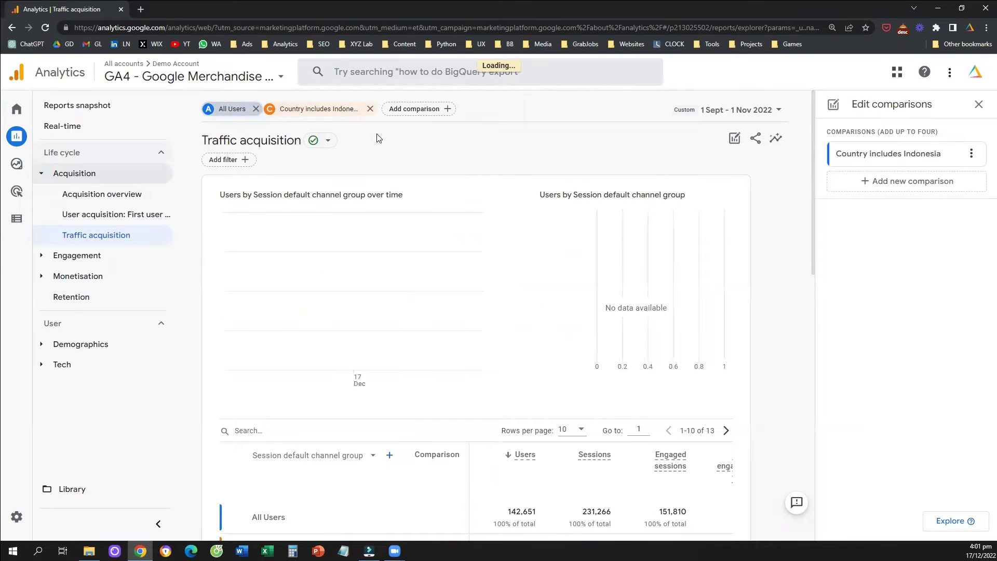
{"action": "left_click", "coordinate": [364, 109]}
{"action": "left_click", "coordinate": [900, 201]}
{"action": "type", "text": "country"}
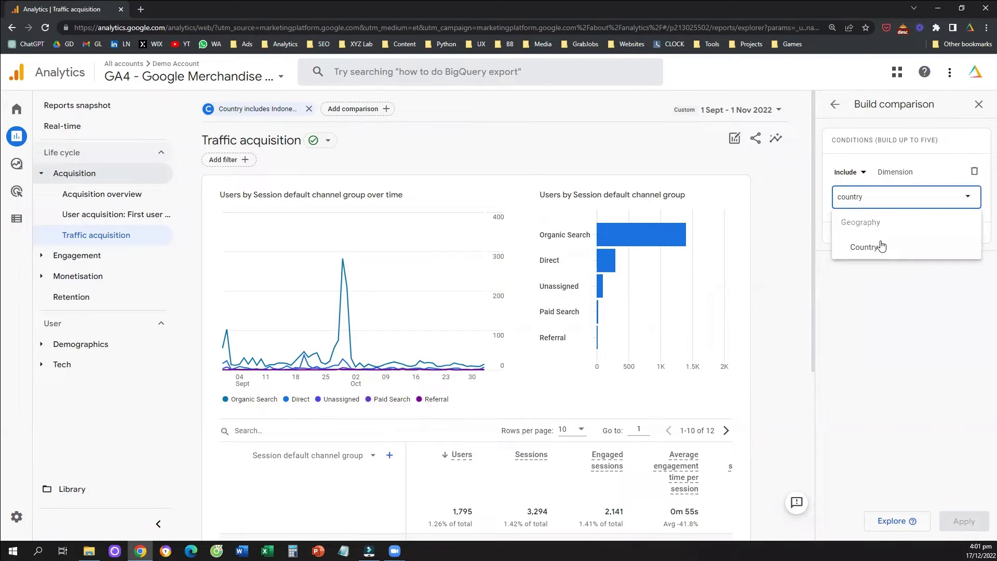
{"action": "left_click", "coordinate": [876, 248]}
{"action": "type", "text": "thailand"}
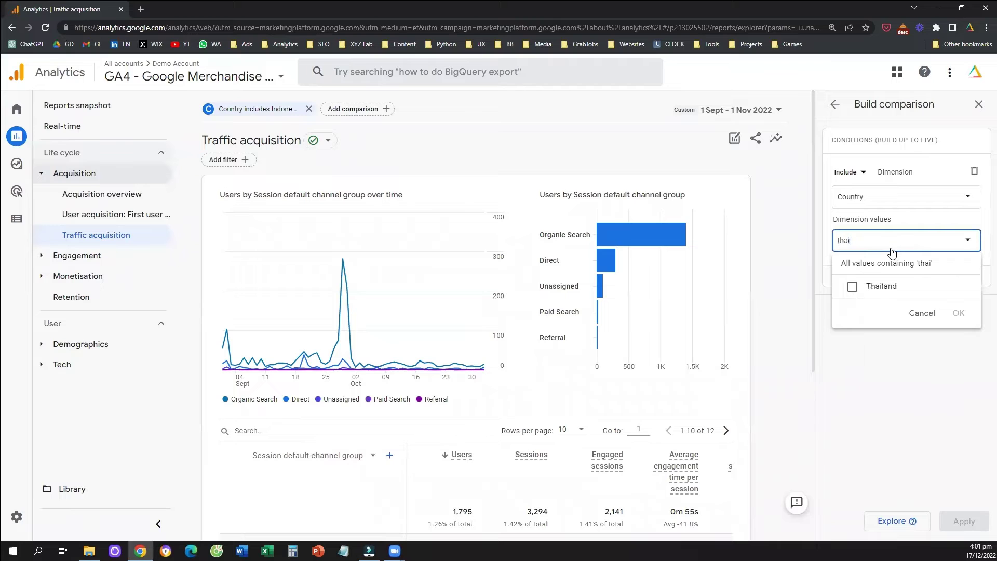
{"action": "left_click", "coordinate": [852, 287]}
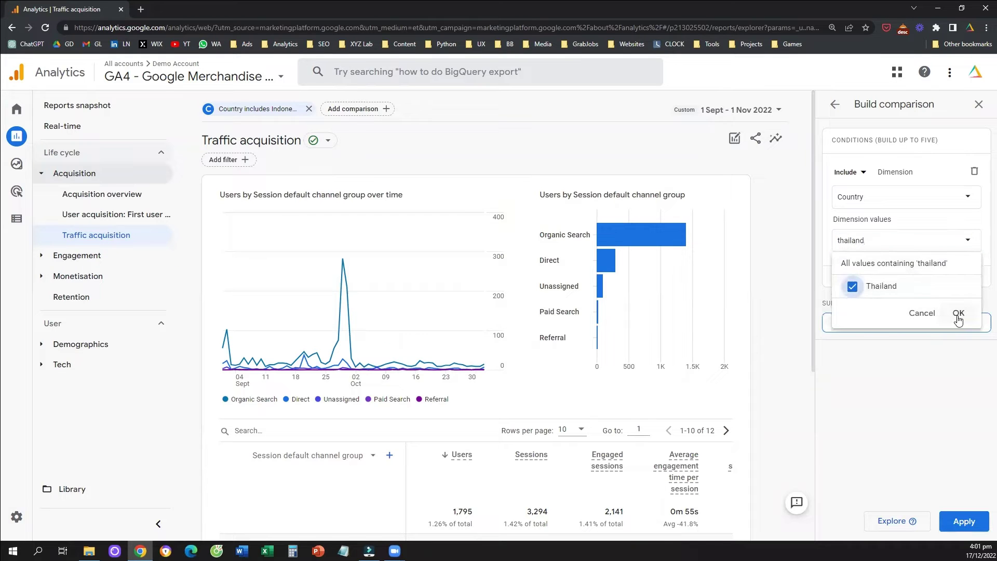
{"action": "left_click", "coordinate": [958, 313]}
{"action": "left_click", "coordinate": [964, 520]}
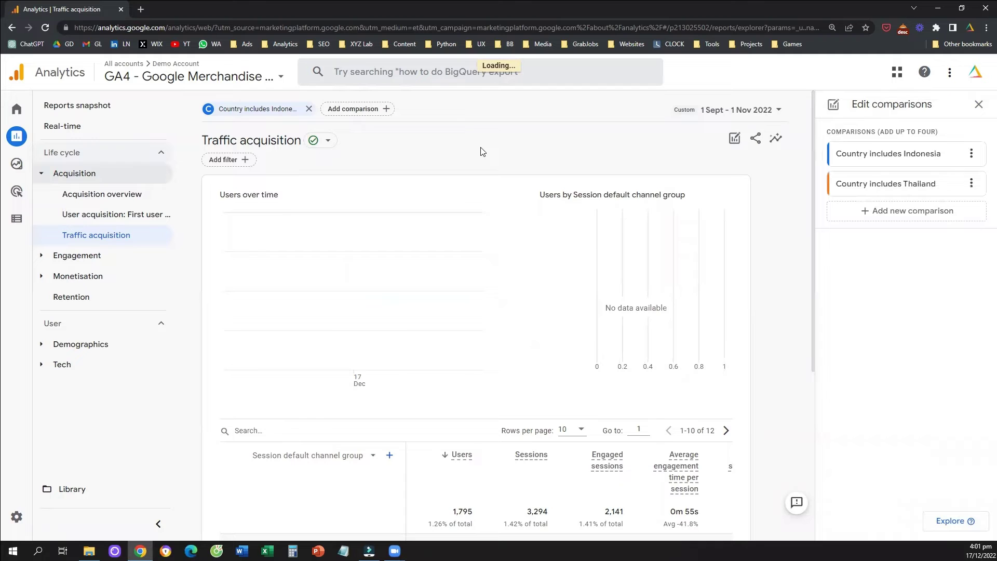
Review the channel table for both countries, then remove the Indonesia and Thailand comparisons from the report.
{"action": "scroll", "coordinate": [262, 291], "scroll_direction": "down", "scroll_amount": 5}
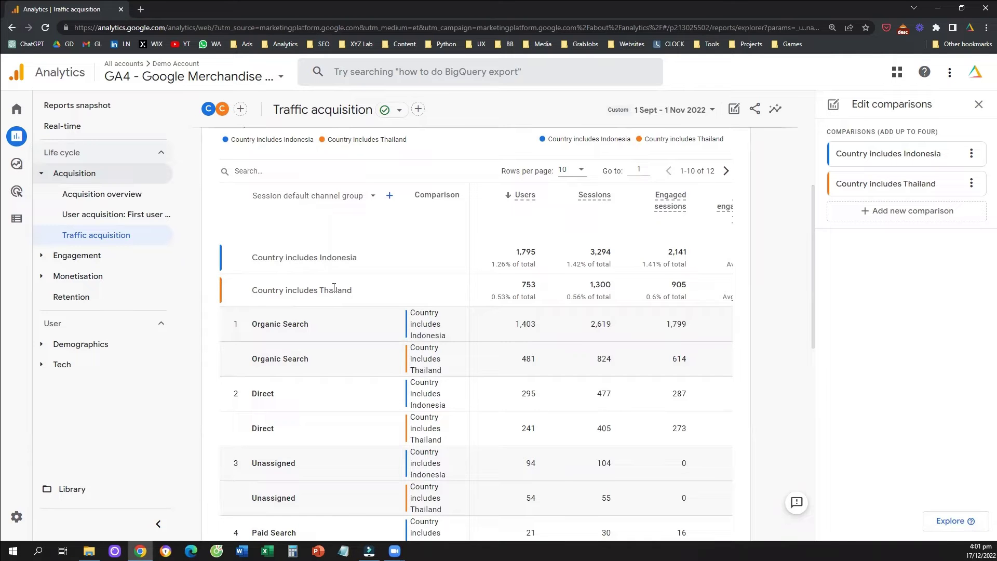
{"action": "scroll", "coordinate": [328, 294], "scroll_direction": "up", "scroll_amount": 5}
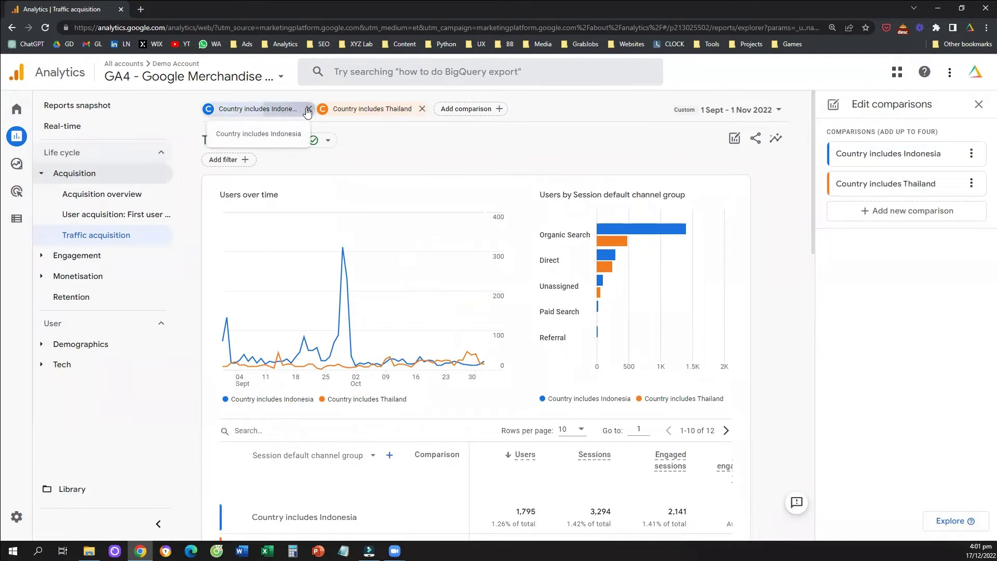
{"action": "left_click", "coordinate": [308, 110]}
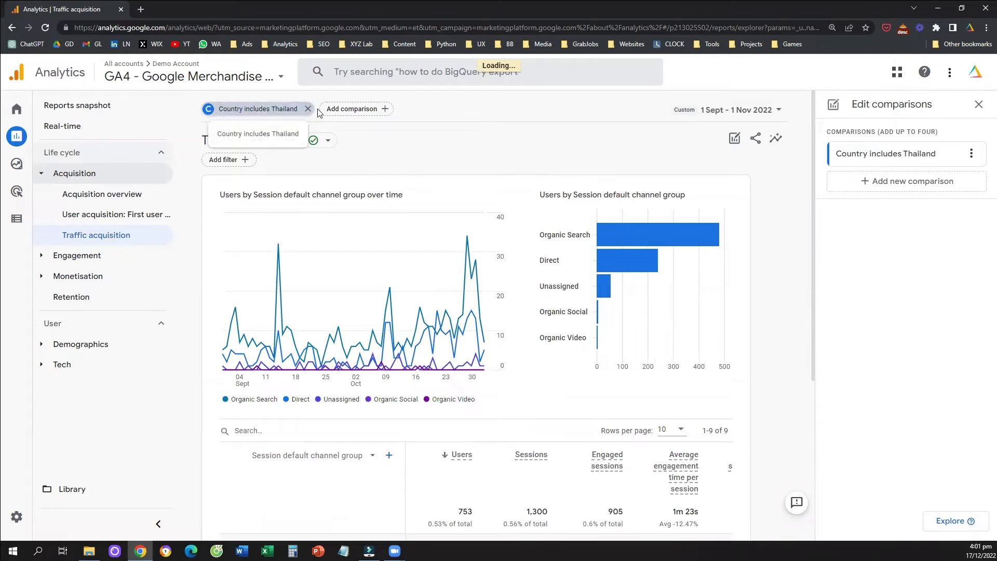
{"action": "left_click", "coordinate": [308, 109]}
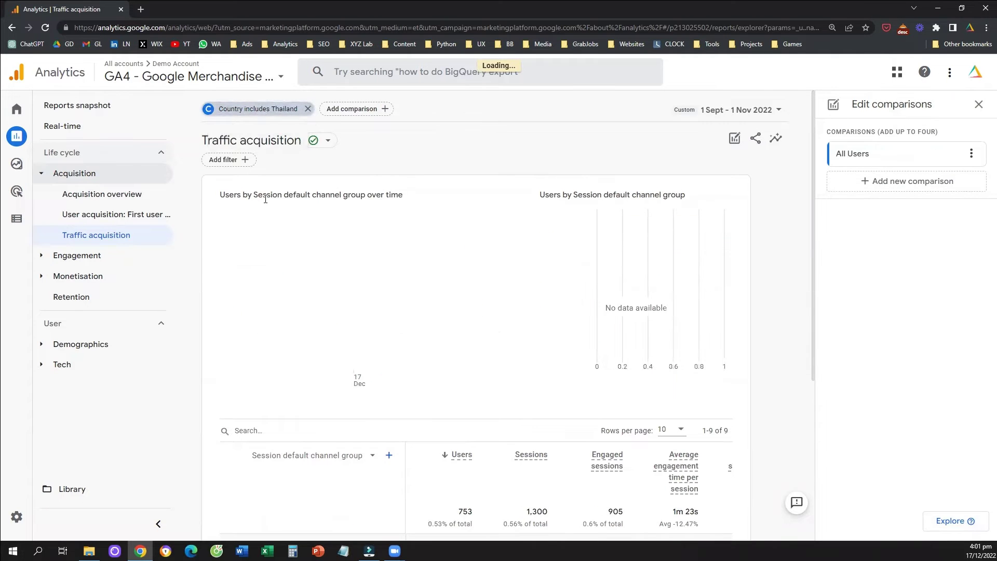
In the Pages and screens report under Engagement, add a comparison that includes Session default channel group with the value Organic Search.
{"action": "left_click", "coordinate": [44, 257]}
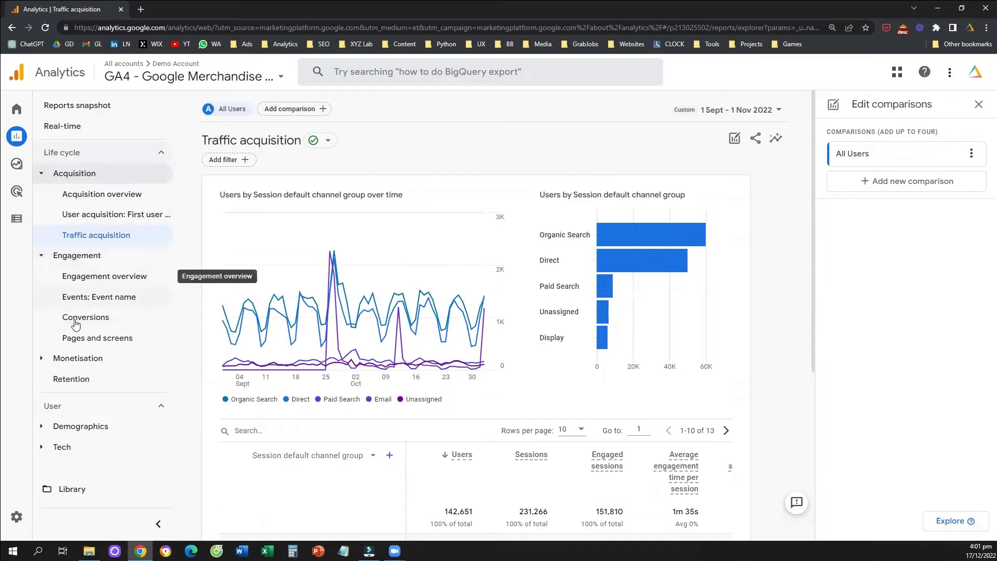
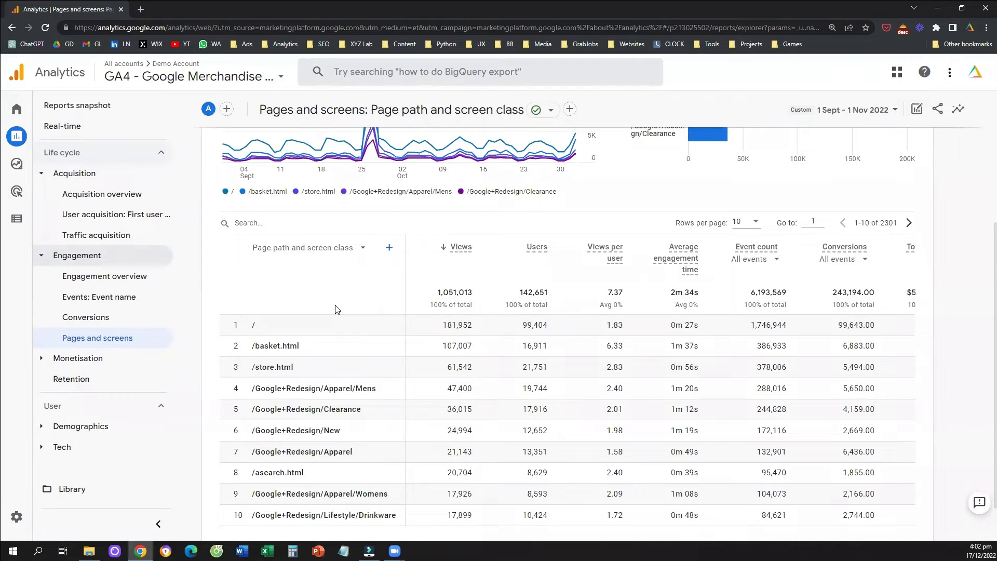
{"action": "scroll", "coordinate": [334, 306], "scroll_direction": "up", "scroll_amount": 4}
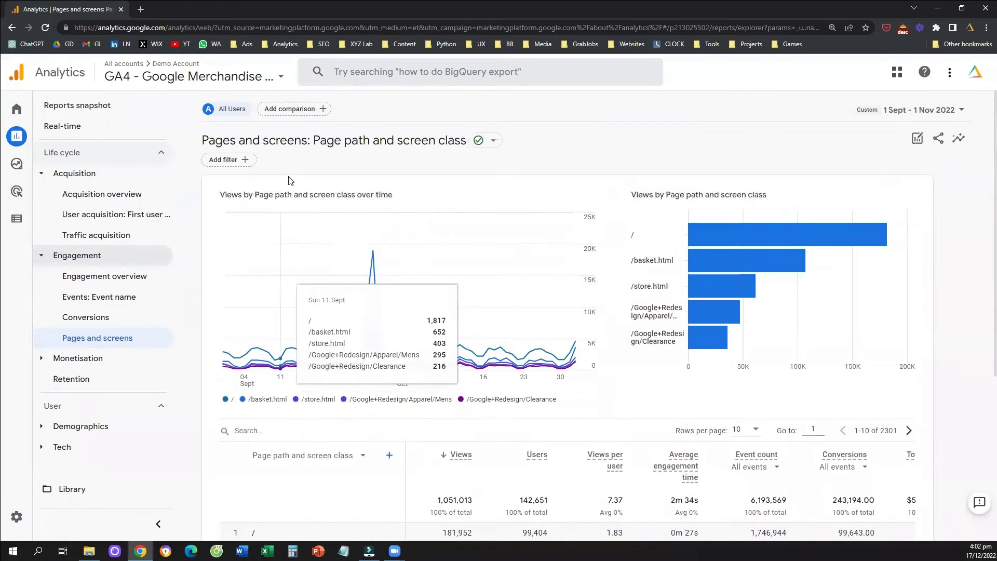
{"action": "left_click", "coordinate": [306, 110]}
{"action": "left_click", "coordinate": [894, 200]}
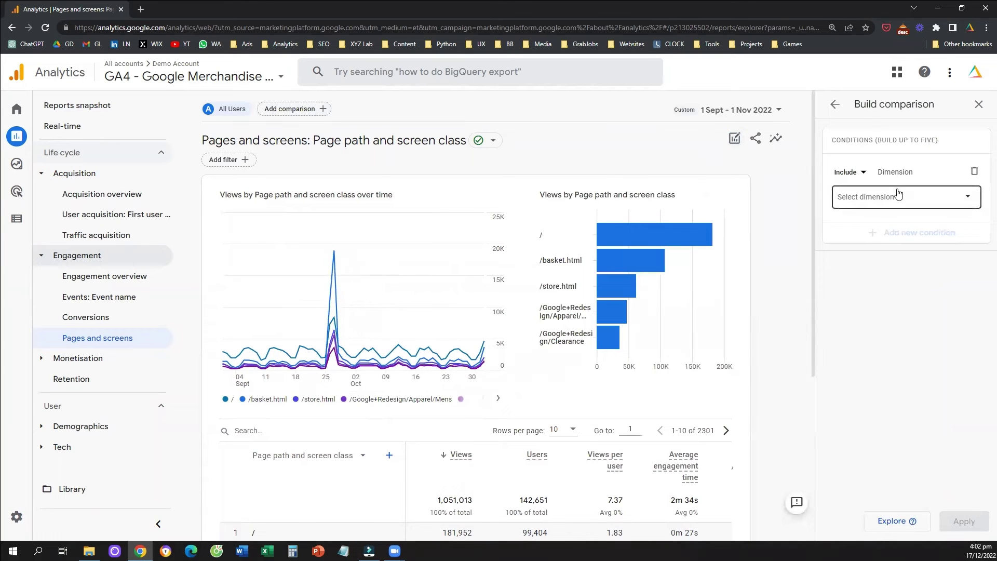
{"action": "type", "text": "chann"}
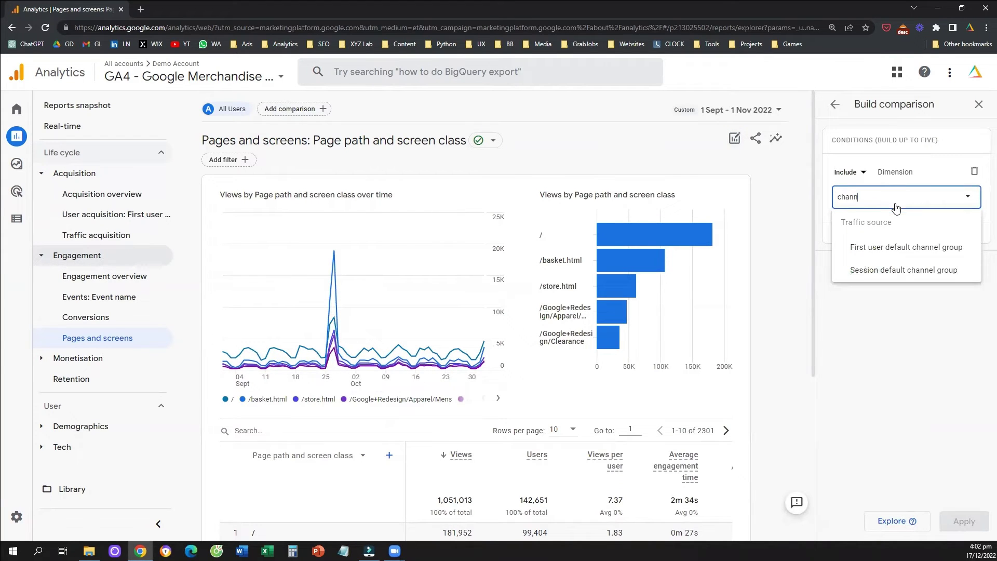
{"action": "left_click", "coordinate": [887, 280]}
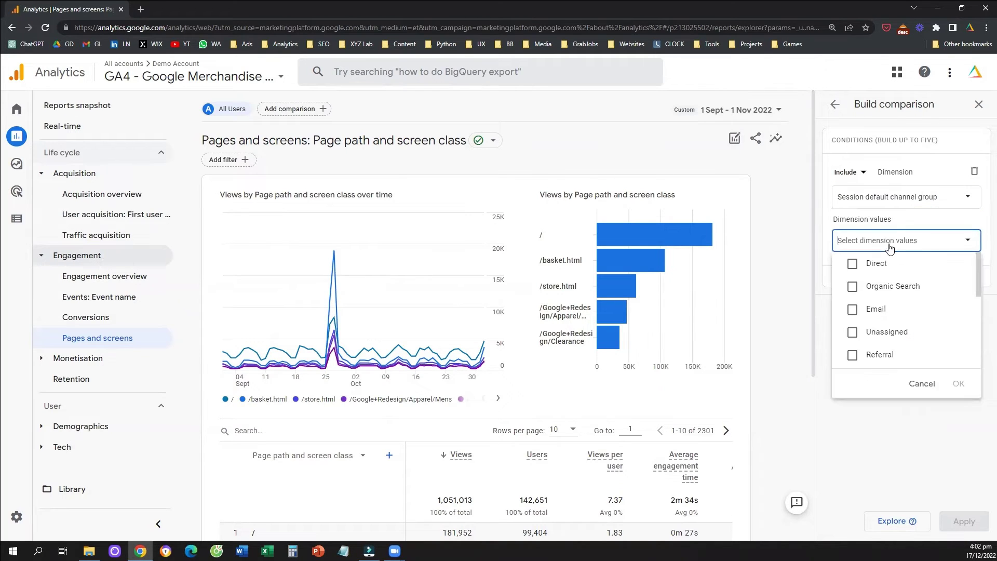
{"action": "left_click", "coordinate": [854, 286]}
{"action": "left_click", "coordinate": [958, 383]}
{"action": "left_click", "coordinate": [962, 522]}
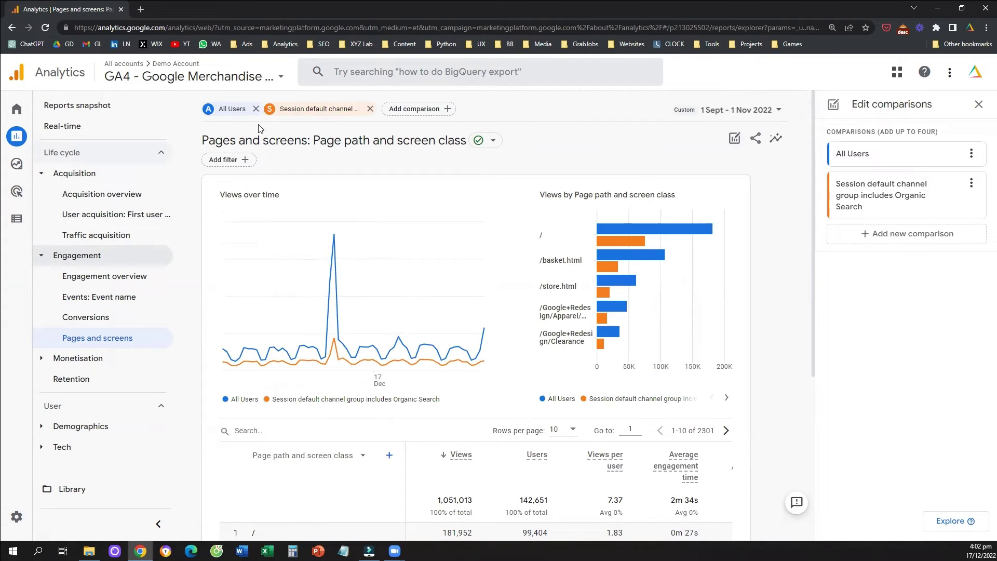
Remove the All Users comparison and add one that includes Session default channel group with the value Referral.
{"action": "left_click", "coordinate": [255, 111]}
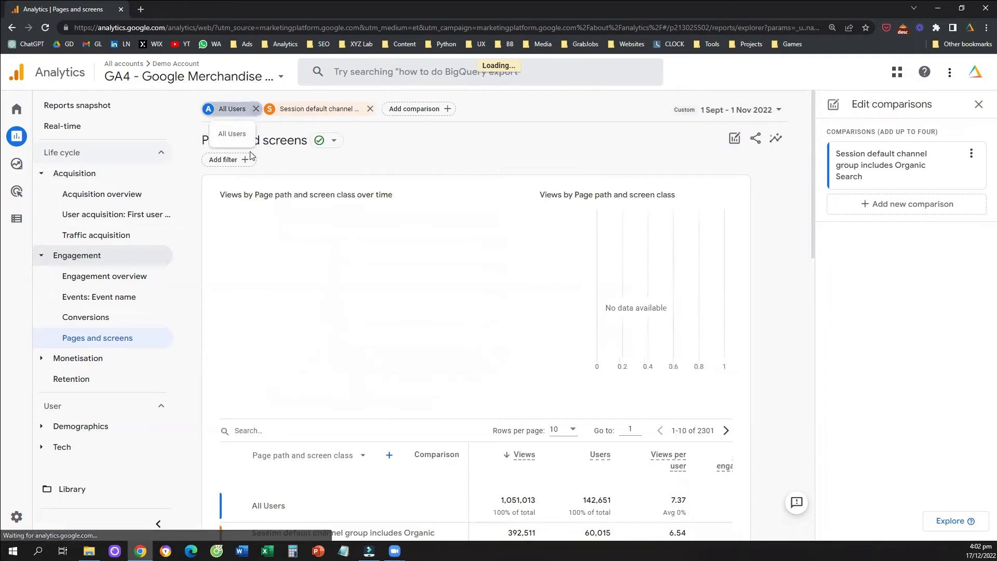
{"action": "left_click", "coordinate": [365, 109]}
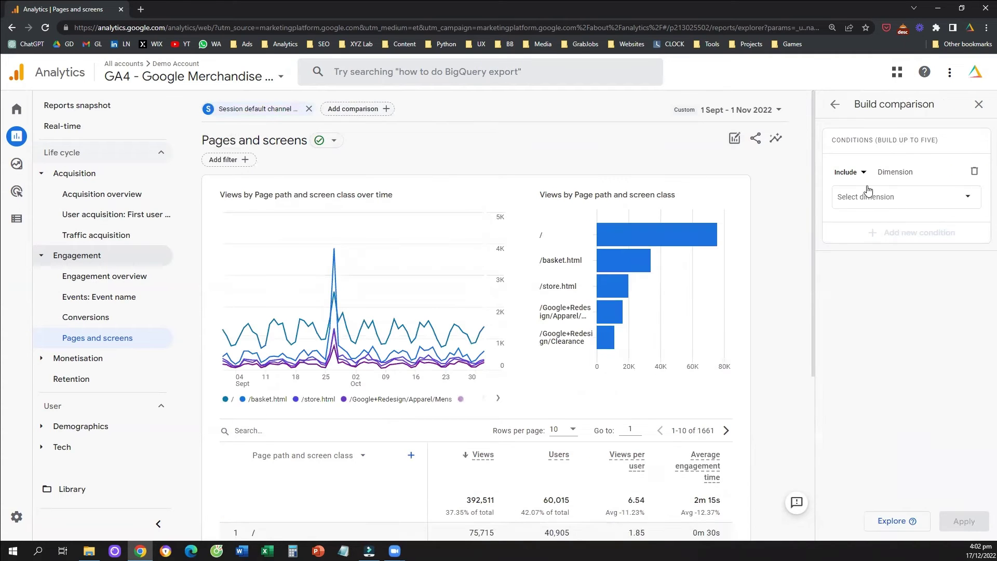
{"action": "left_click", "coordinate": [871, 205]}
{"action": "type", "text": "ca"}
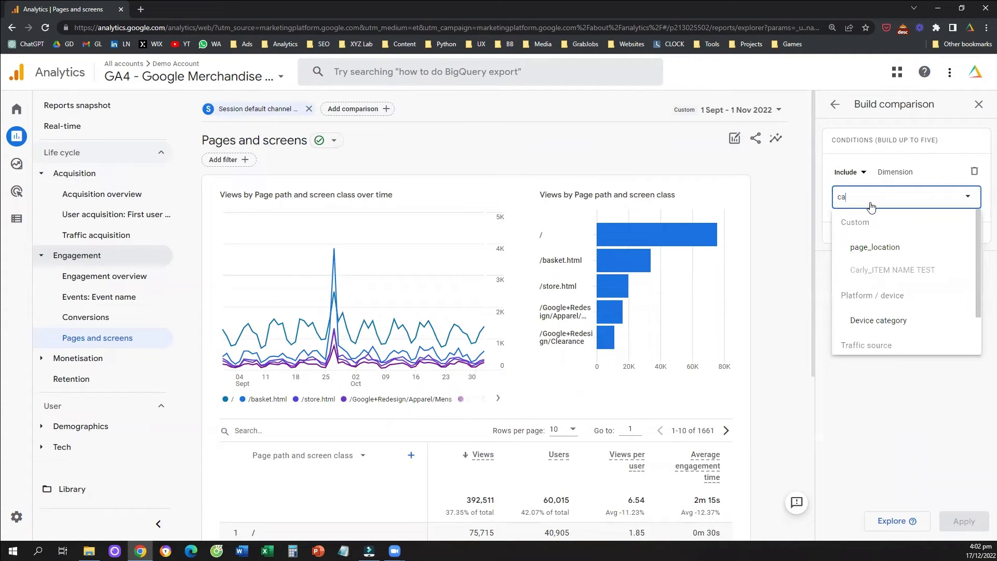
{"action": "key", "text": "BackSpace"}
{"action": "type", "text": "hanne"}
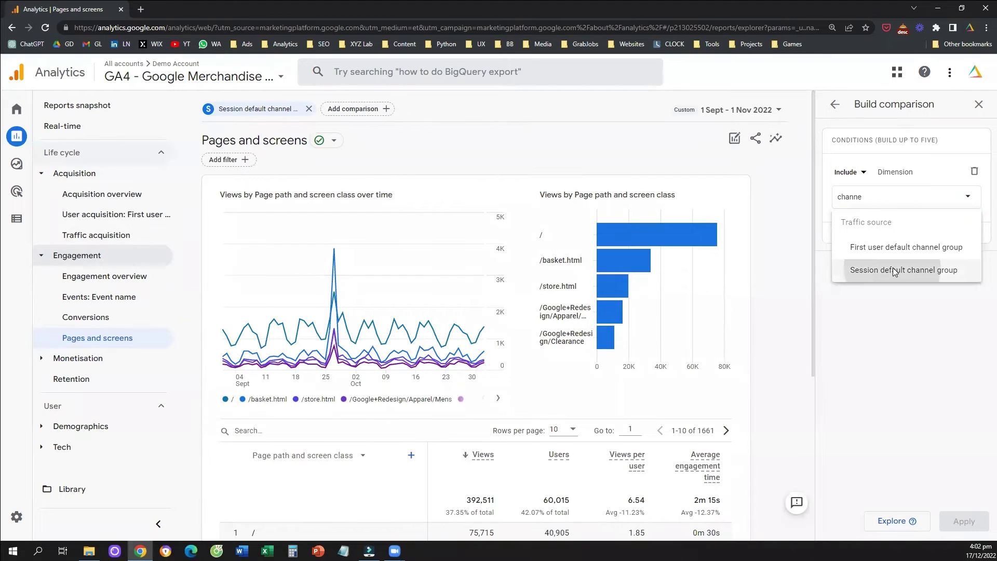
{"action": "left_click", "coordinate": [892, 267]}
{"action": "left_click", "coordinate": [897, 242]}
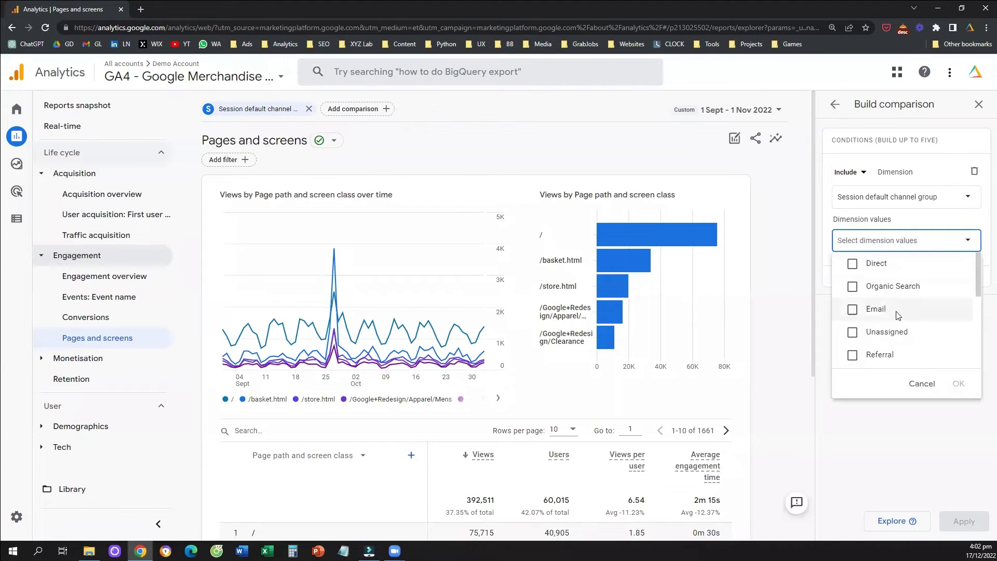
{"action": "scroll", "coordinate": [893, 330], "scroll_direction": "down", "scroll_amount": 1}
{"action": "left_click", "coordinate": [862, 341]}
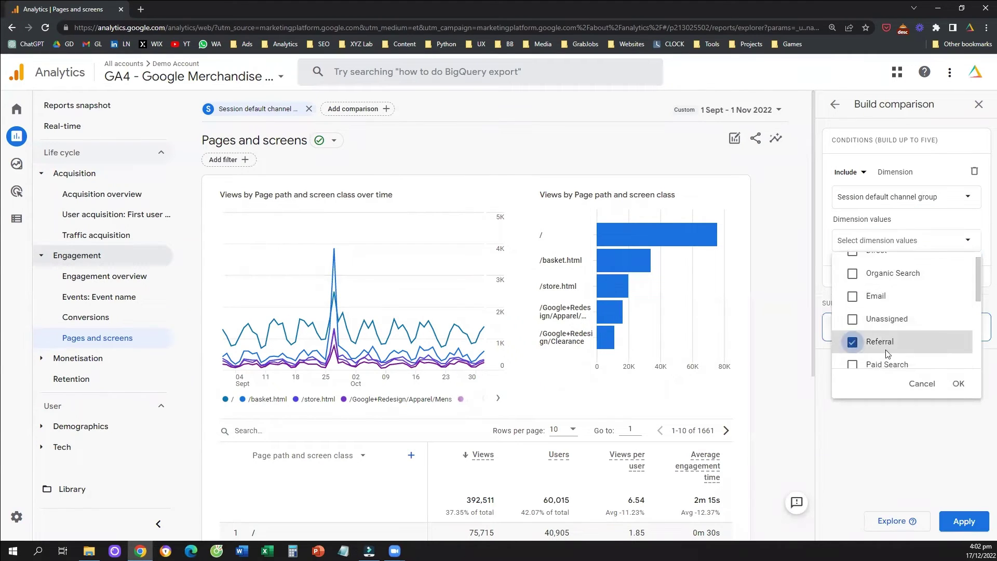
{"action": "left_click", "coordinate": [957, 383]}
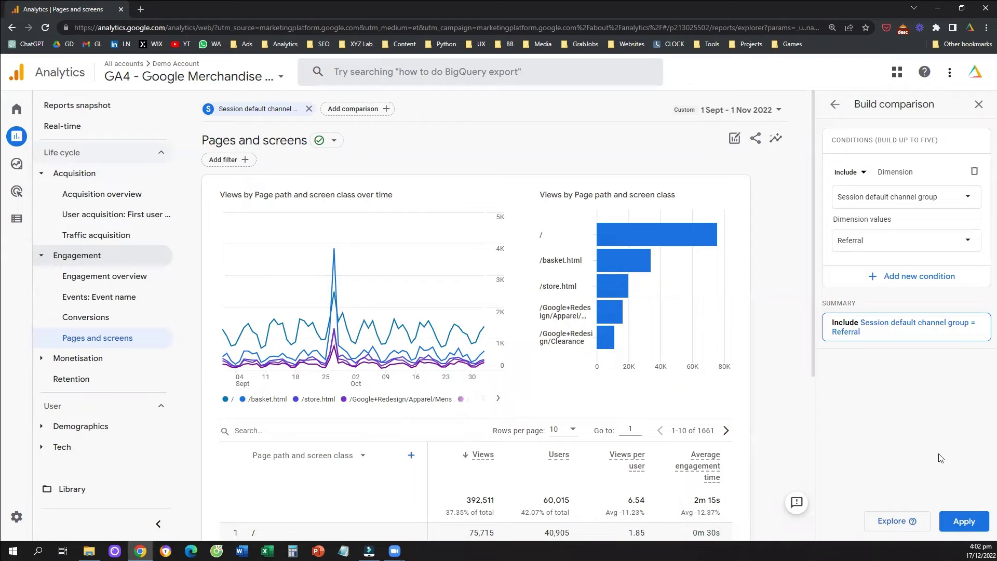
{"action": "left_click", "coordinate": [964, 521]}
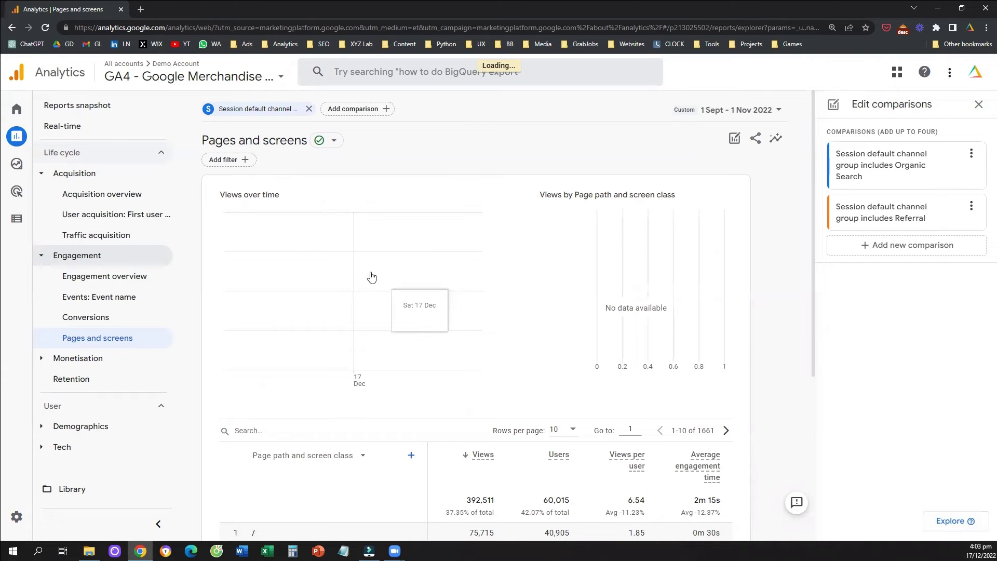
Review the page table comparing Organic Search and Referral, and close the comparison editor to show more metric columns.
{"action": "scroll", "coordinate": [256, 263], "scroll_direction": "down", "scroll_amount": 3}
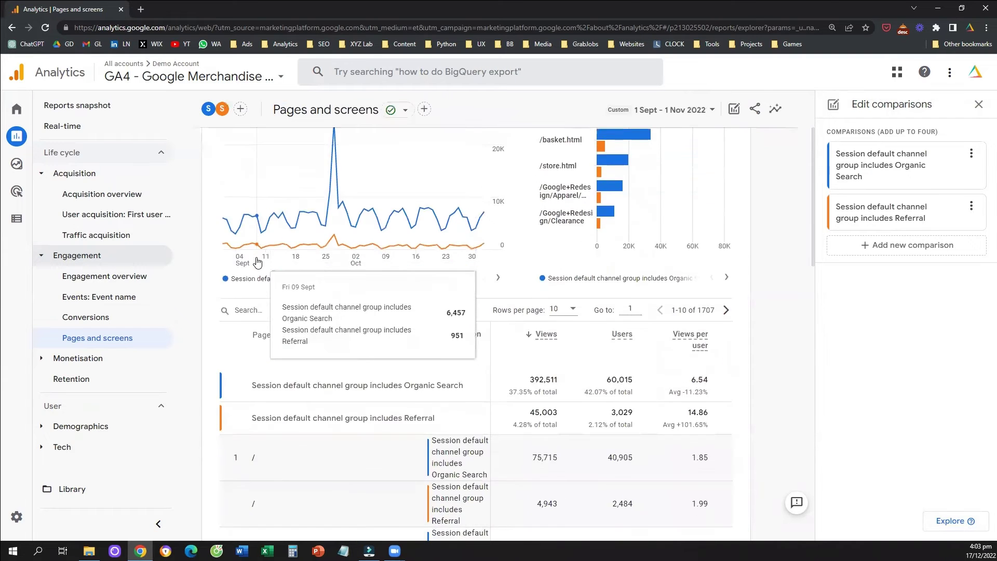
{"action": "scroll", "coordinate": [256, 370], "scroll_direction": "down", "scroll_amount": 2}
{"action": "scroll", "coordinate": [311, 365], "scroll_direction": "down", "scroll_amount": 1}
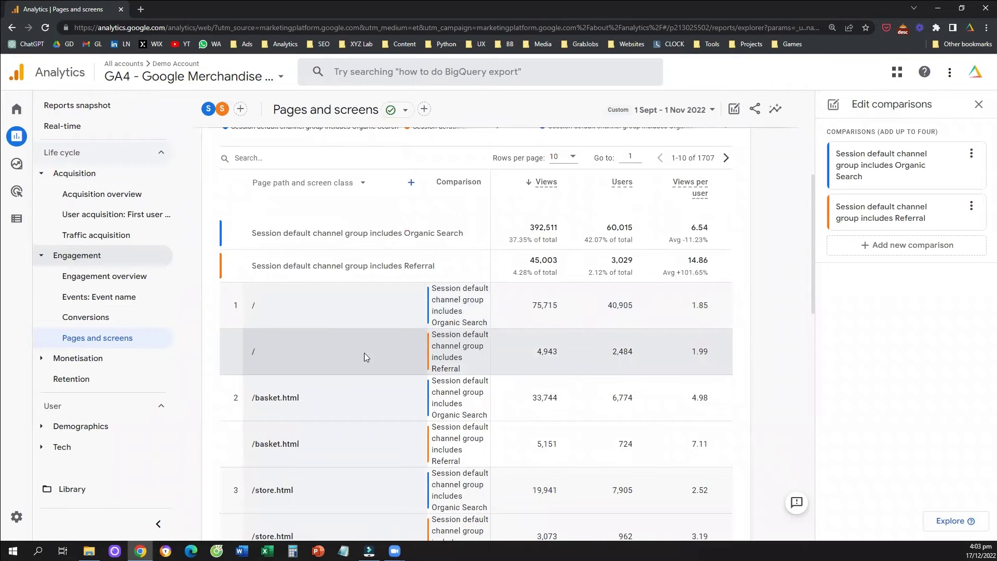
{"action": "left_click", "coordinate": [978, 105]}
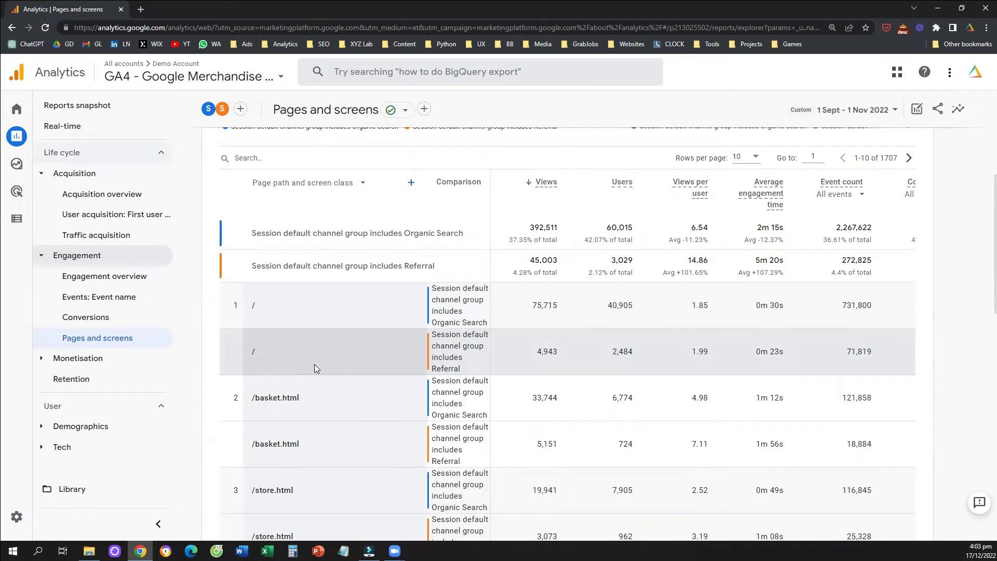
Remove the Organic Search and Referral comparisons, and open the Demographic details report to review its country table.
{"action": "scroll", "coordinate": [316, 366], "scroll_direction": "up", "scroll_amount": 5}
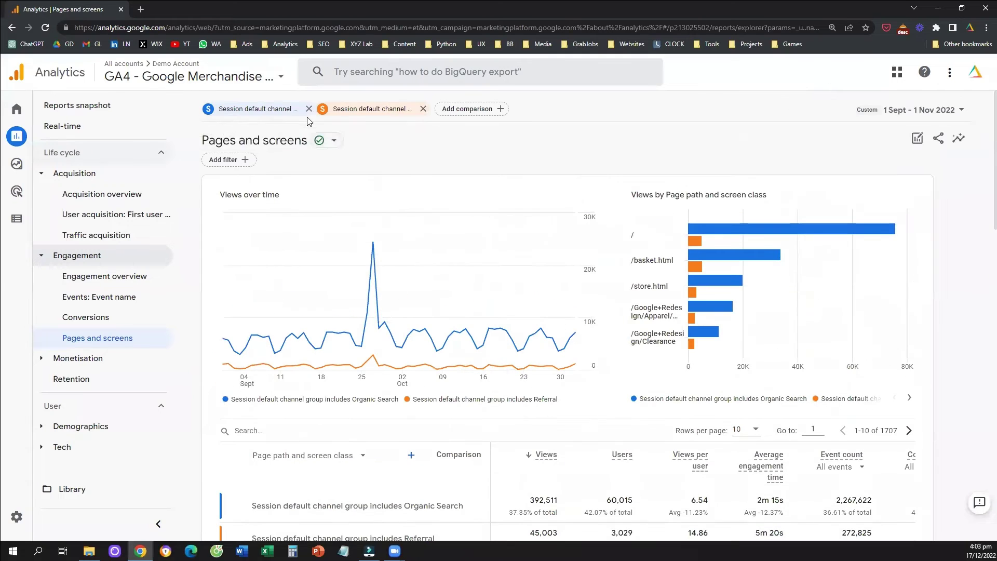
{"action": "left_click", "coordinate": [308, 109]}
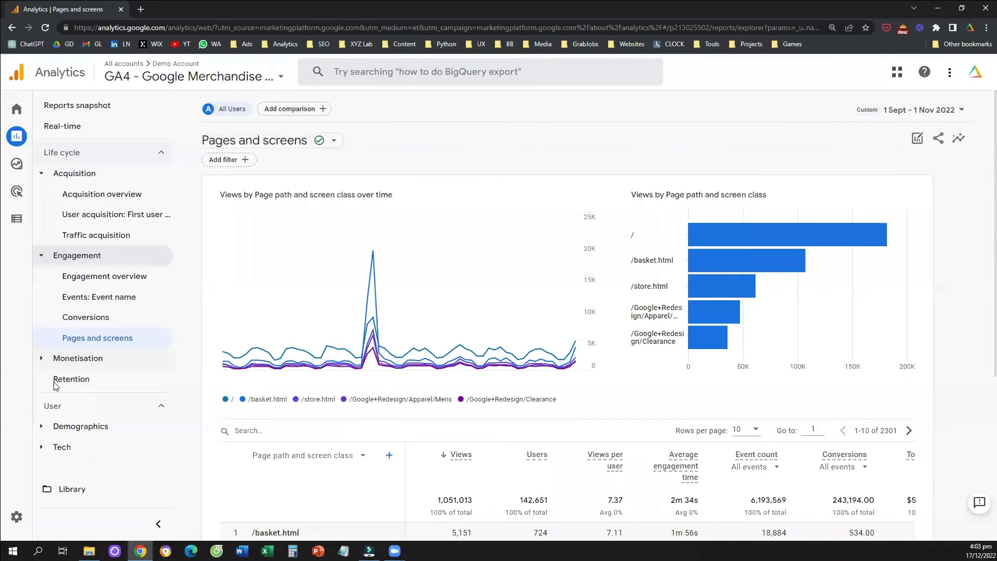
{"action": "left_click", "coordinate": [41, 431]}
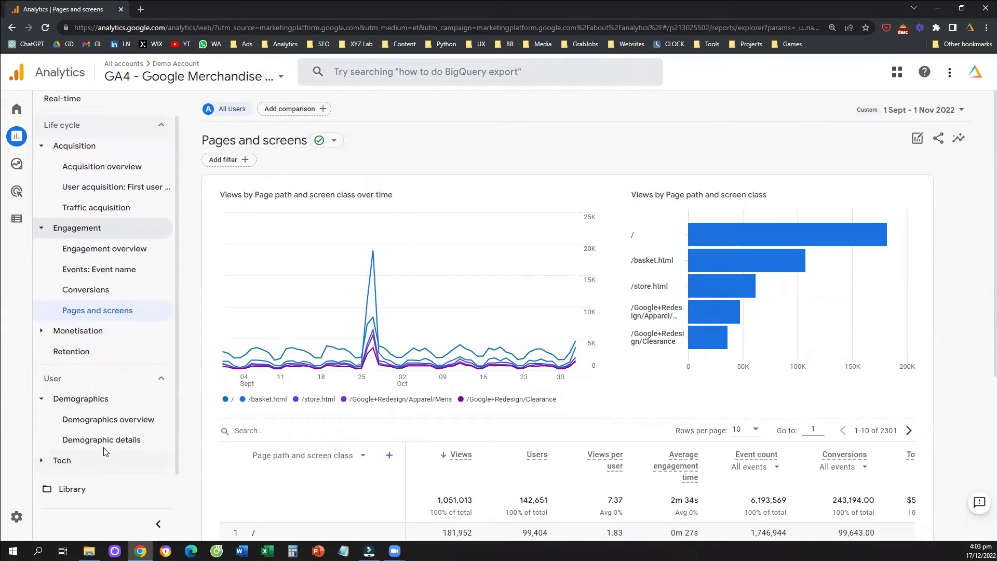
{"action": "left_click", "coordinate": [102, 440]}
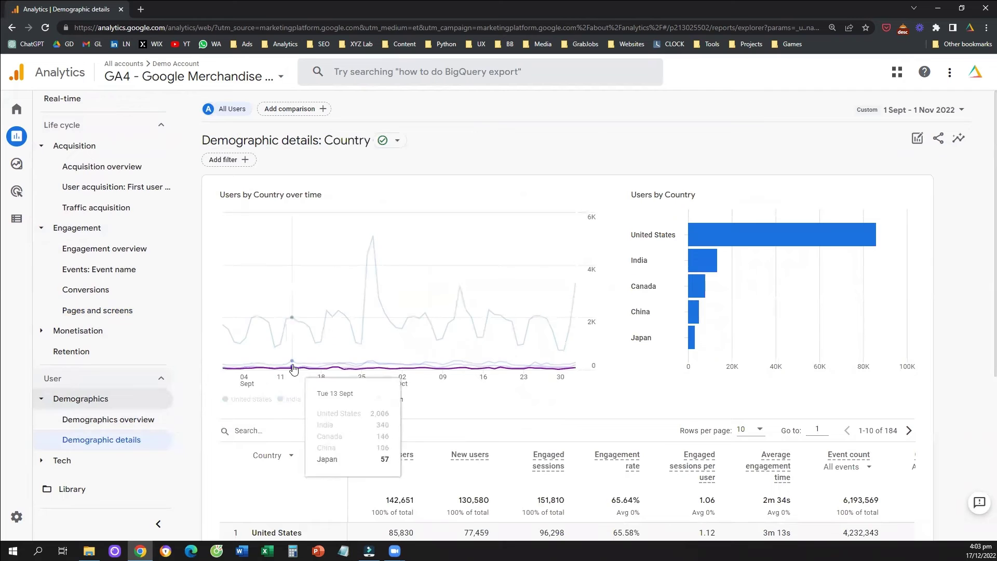
{"action": "scroll", "coordinate": [257, 376], "scroll_direction": "down", "scroll_amount": 2}
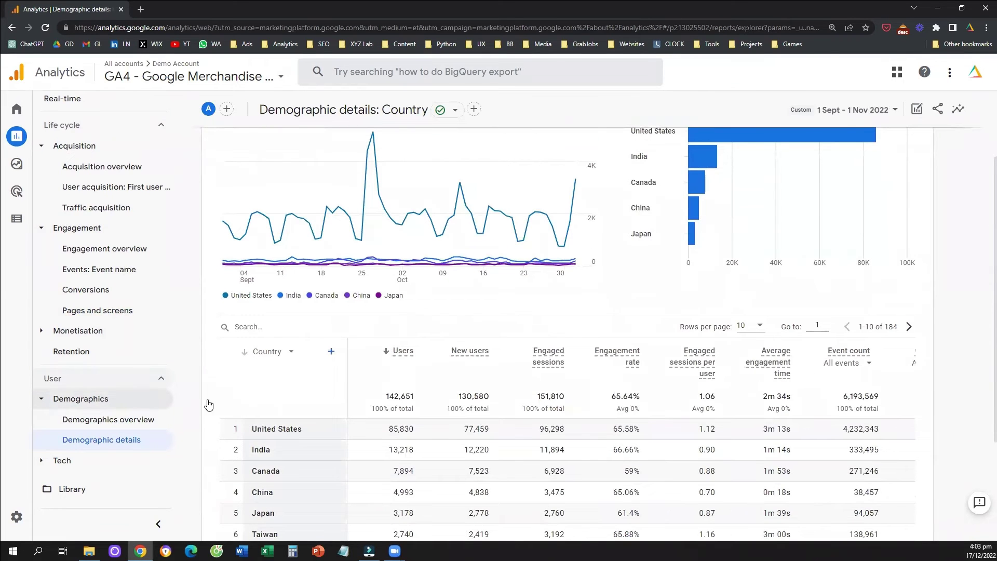
In the Tech details report, set the table's dimension to Device category and review the desktop and mobile rows.
{"action": "left_click", "coordinate": [50, 460]}
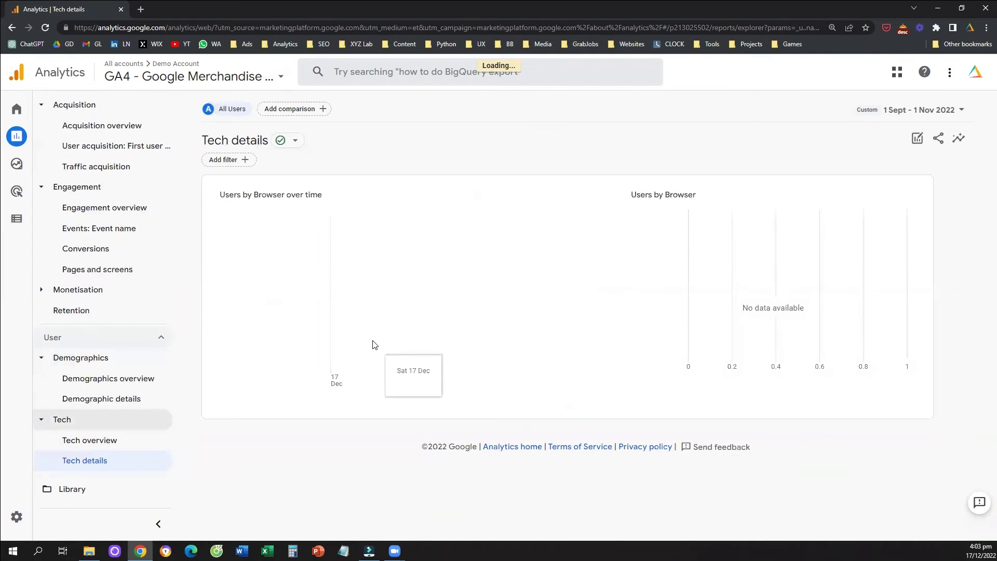
{"action": "scroll", "coordinate": [332, 338], "scroll_direction": "down", "scroll_amount": 4}
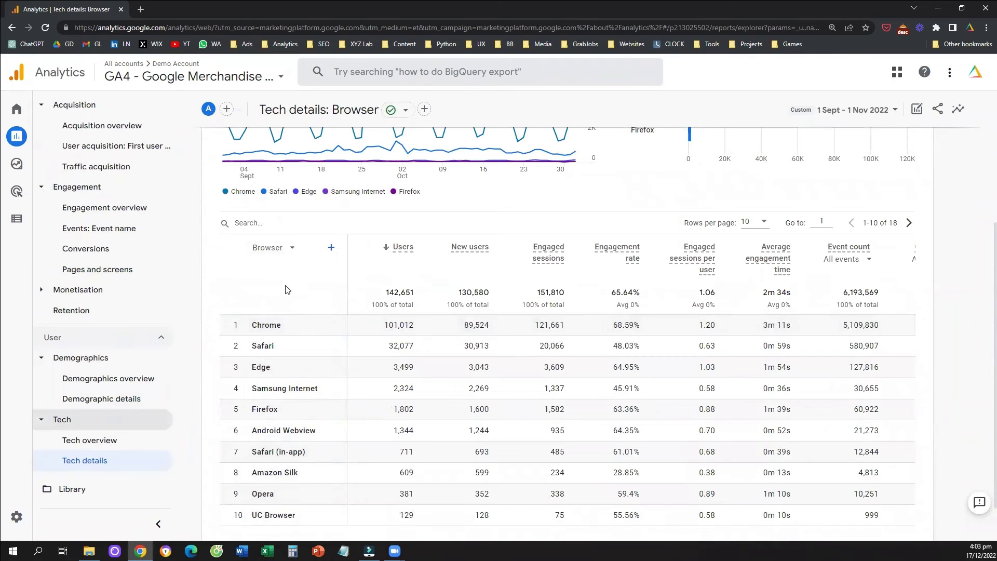
{"action": "left_click", "coordinate": [272, 248]}
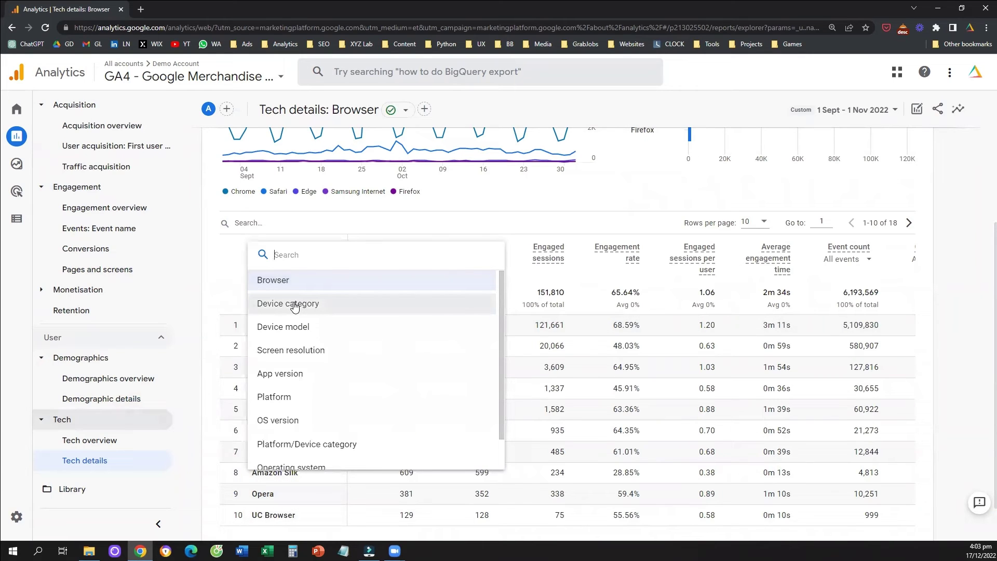
{"action": "left_click", "coordinate": [294, 306]}
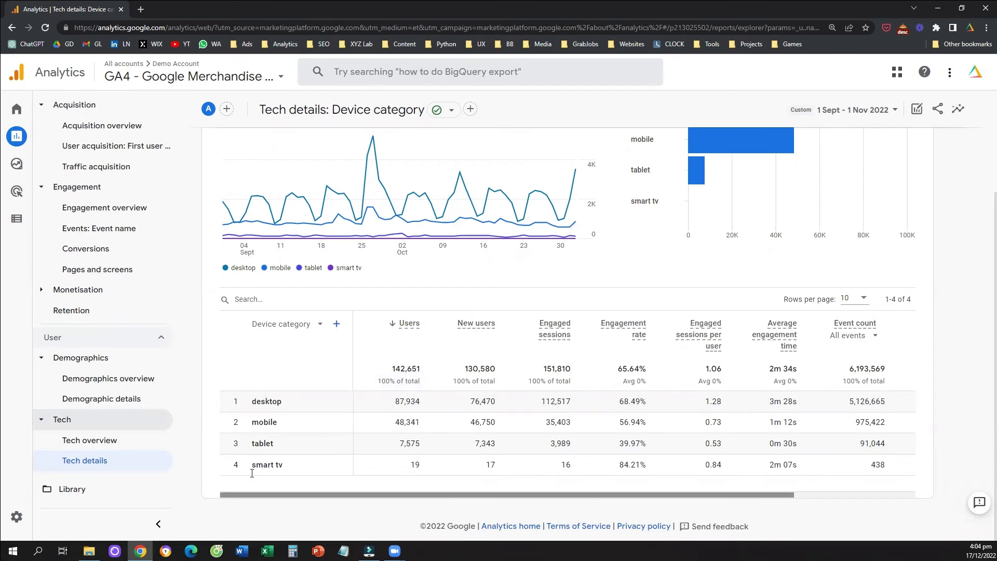
{"action": "double_click", "coordinate": [265, 401]}
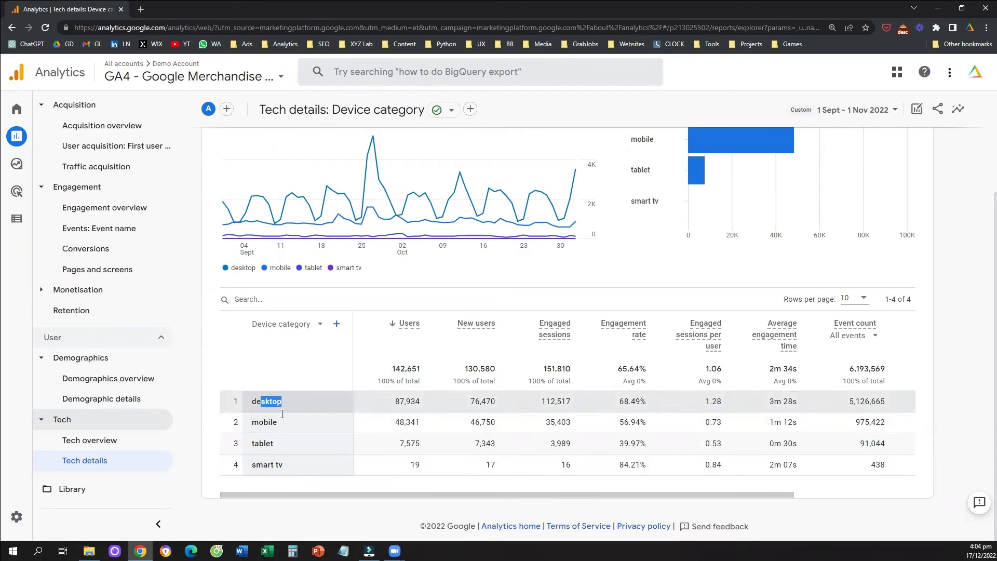
{"action": "left_click_drag", "start_coordinate": [278, 422], "coordinate": [271, 420]}
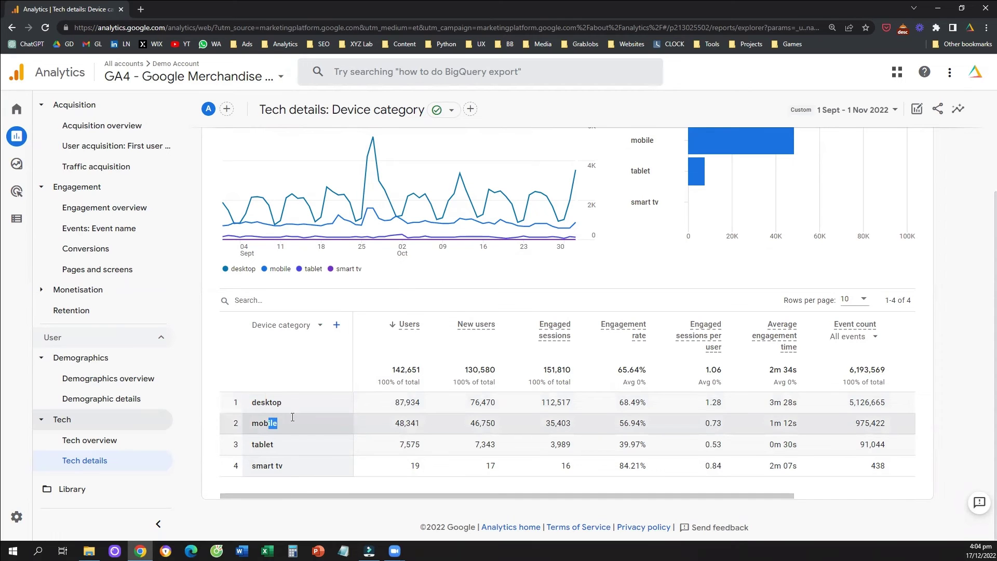
Add a comparison to the Tech details report that includes Page path and screen class with the value /.
{"action": "scroll", "coordinate": [292, 418], "scroll_direction": "up", "scroll_amount": 3}
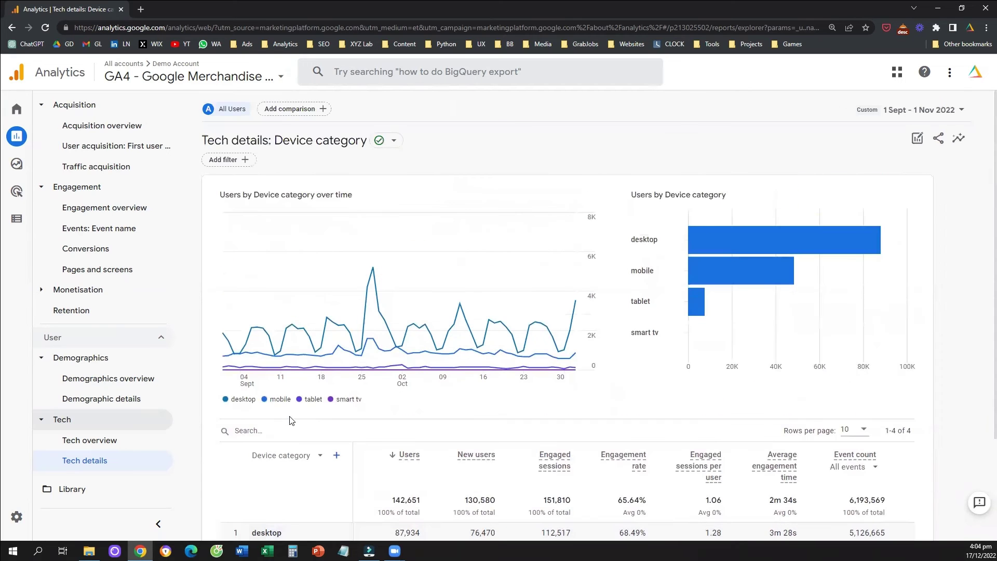
{"action": "left_click", "coordinate": [283, 114]}
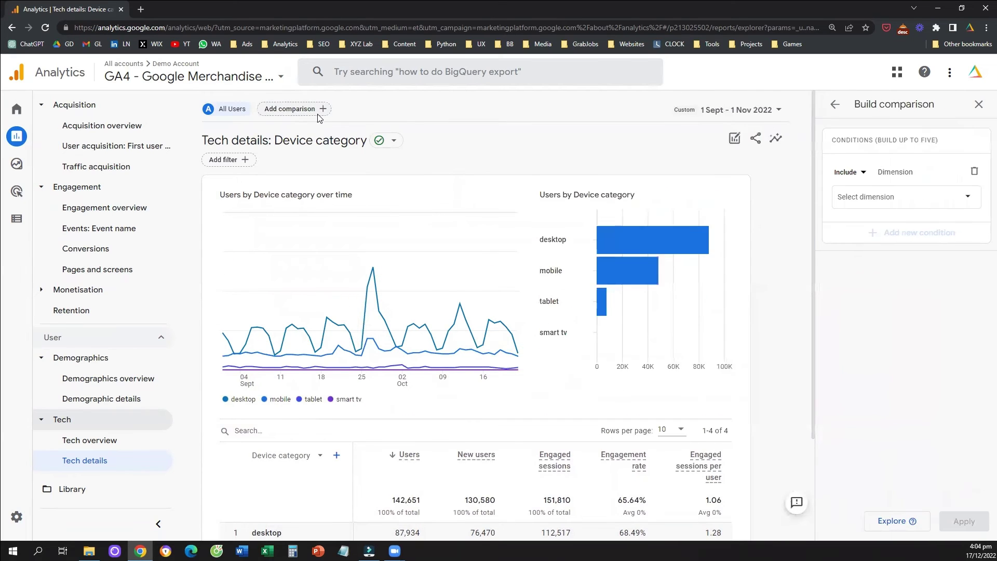
{"action": "left_click", "coordinate": [898, 207]}
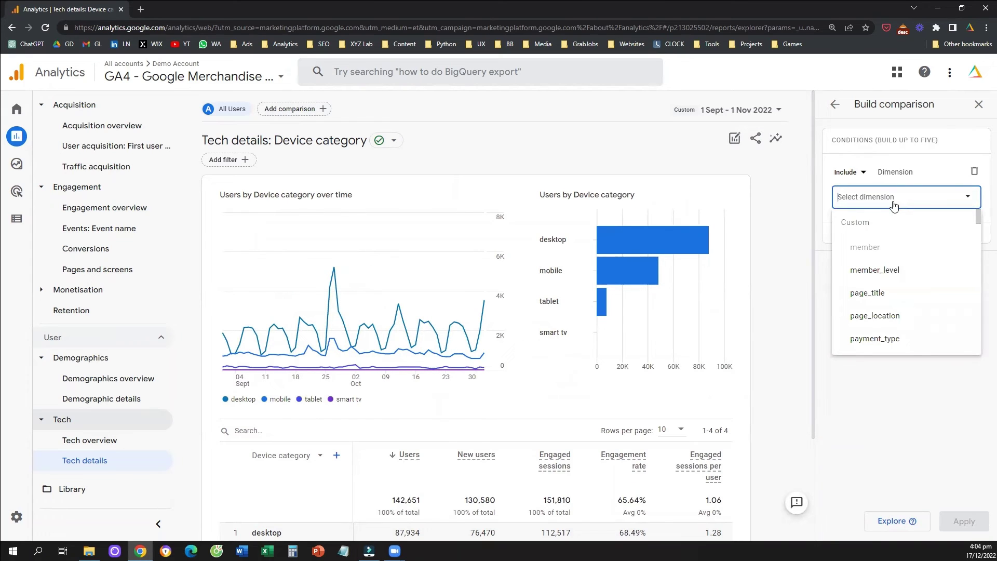
{"action": "type", "text": "page"}
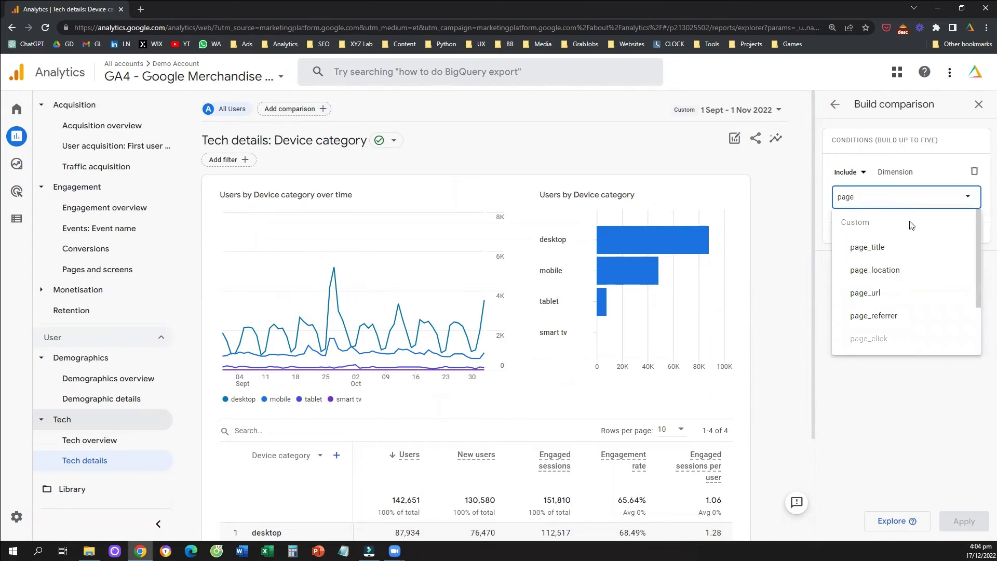
{"action": "scroll", "coordinate": [912, 270], "scroll_direction": "down", "scroll_amount": 2}
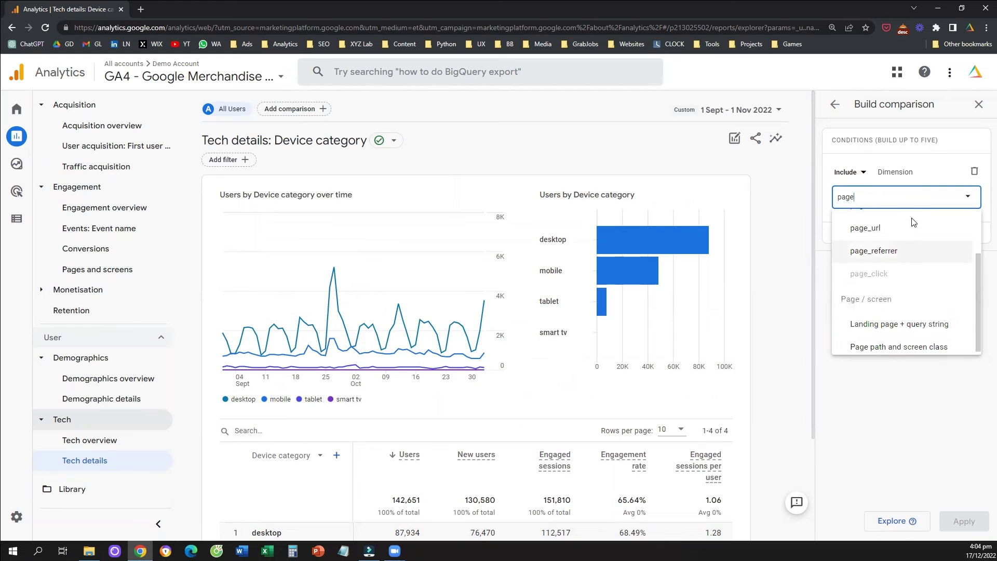
{"action": "type", "text": "path"}
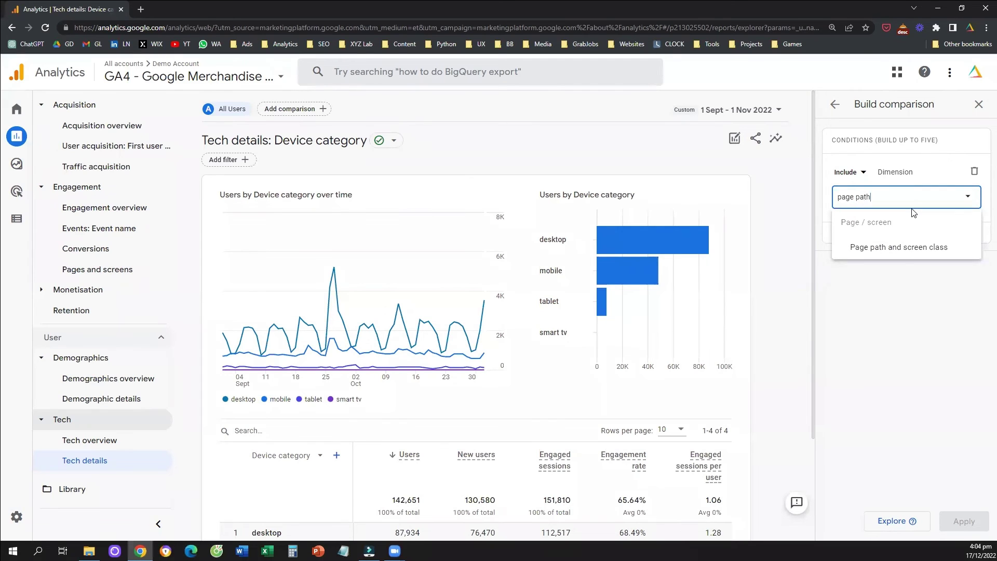
{"action": "left_click", "coordinate": [894, 244]}
{"action": "left_click", "coordinate": [894, 242]}
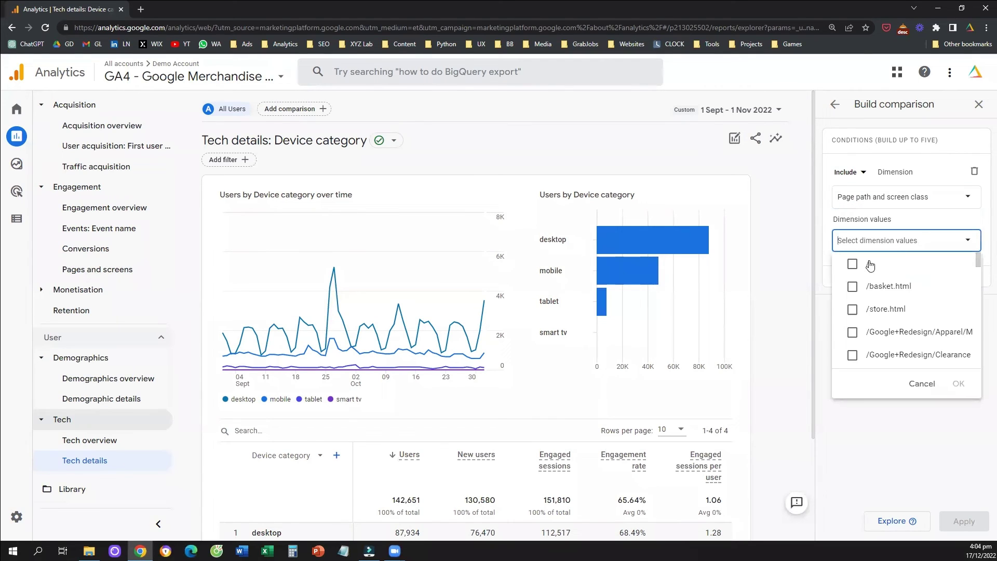
{"action": "left_click", "coordinate": [853, 265]}
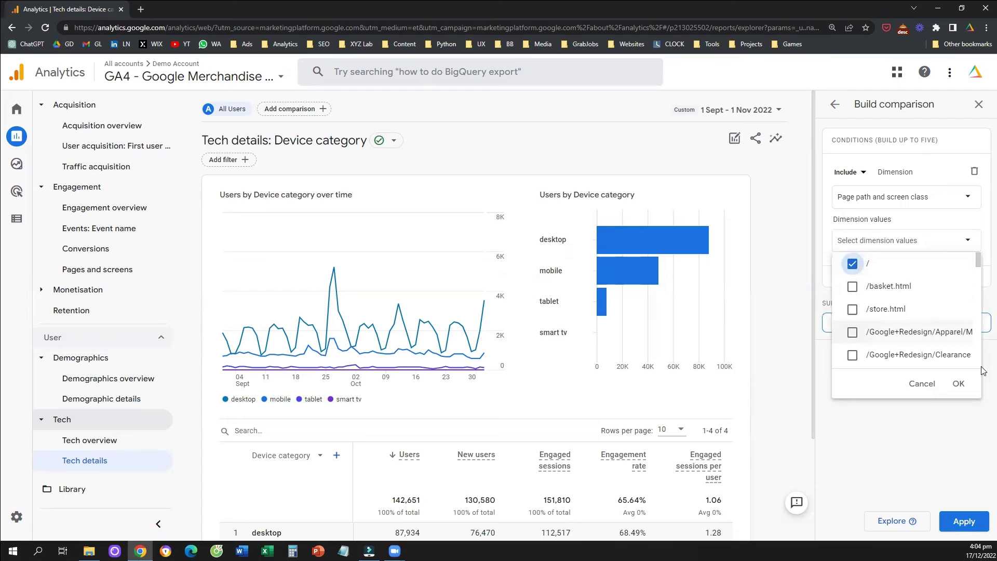
{"action": "left_click", "coordinate": [958, 383]}
{"action": "left_click", "coordinate": [961, 520]}
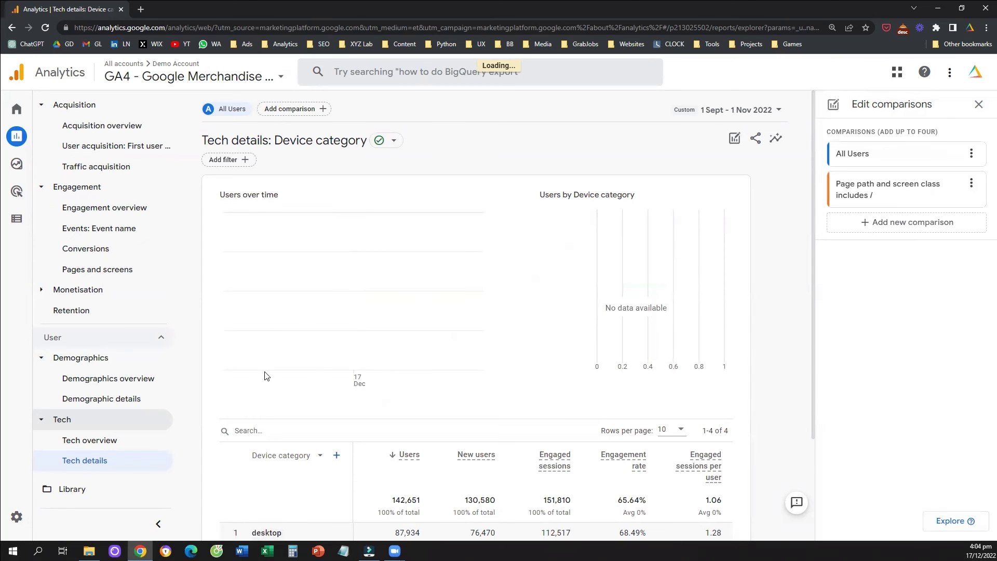
Remove the All Users comparison and add one that includes Page path and screen class with the value /store.html.
{"action": "scroll", "coordinate": [266, 364], "scroll_direction": "down", "scroll_amount": 2}
{"action": "scroll", "coordinate": [265, 359], "scroll_direction": "down", "scroll_amount": 3}
{"action": "scroll", "coordinate": [262, 208], "scroll_direction": "up", "scroll_amount": 5}
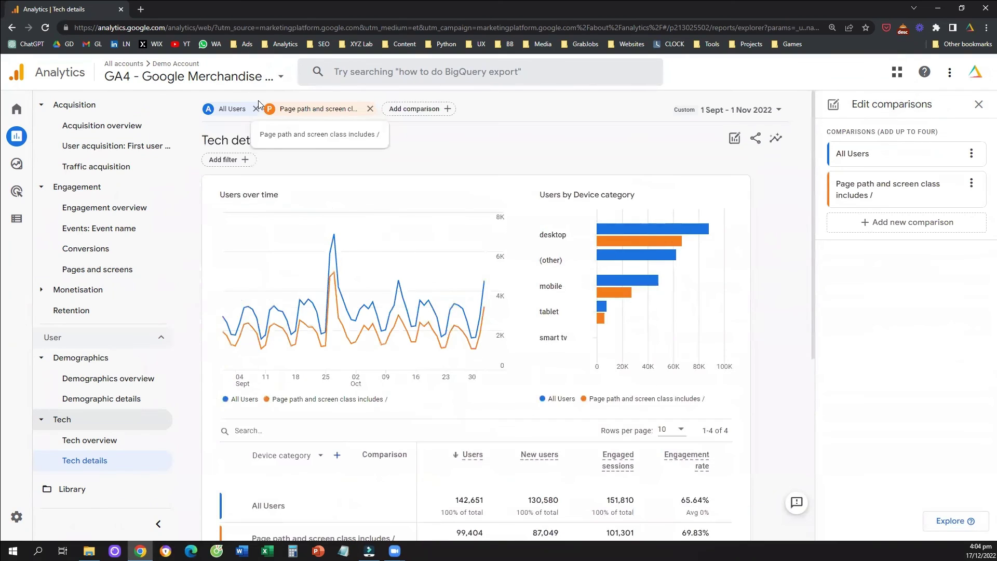
{"action": "left_click", "coordinate": [256, 108]}
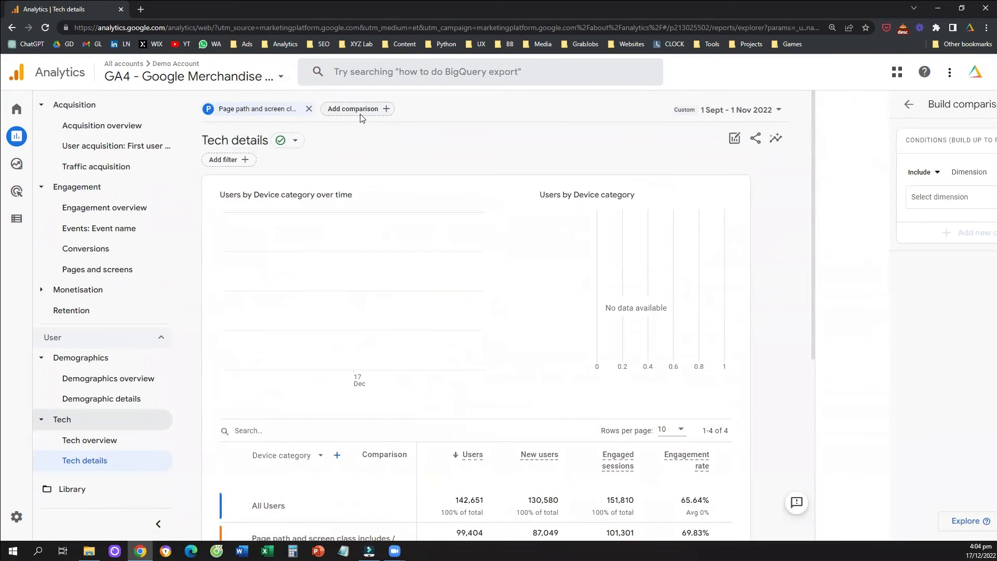
{"action": "left_click", "coordinate": [852, 198]}
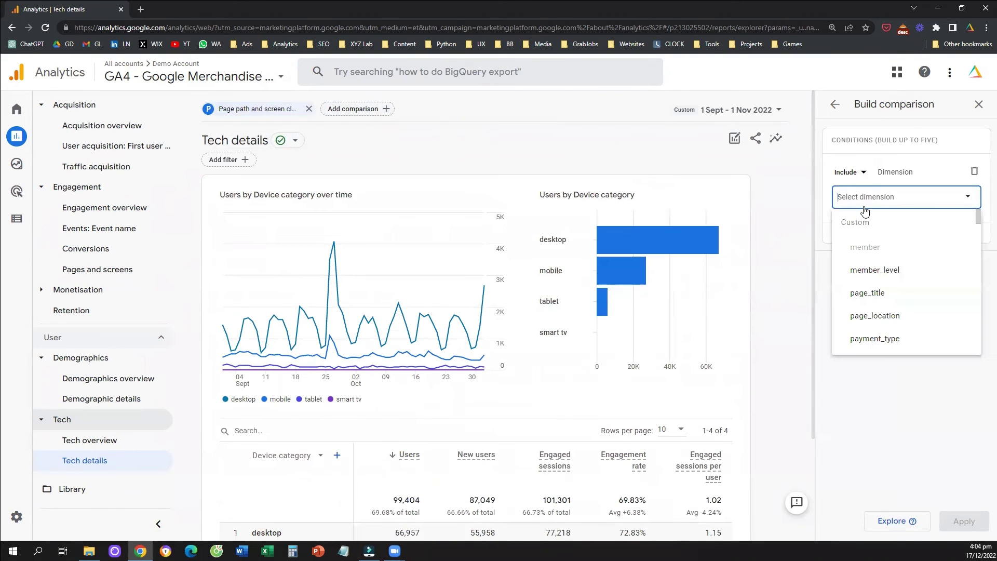
{"action": "type", "text": "page path"}
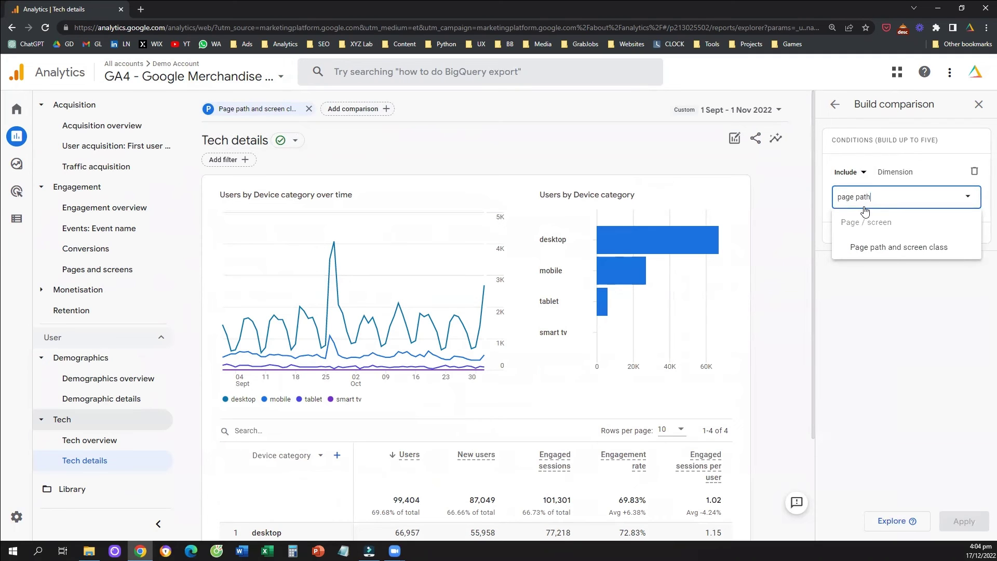
{"action": "left_click", "coordinate": [893, 247]}
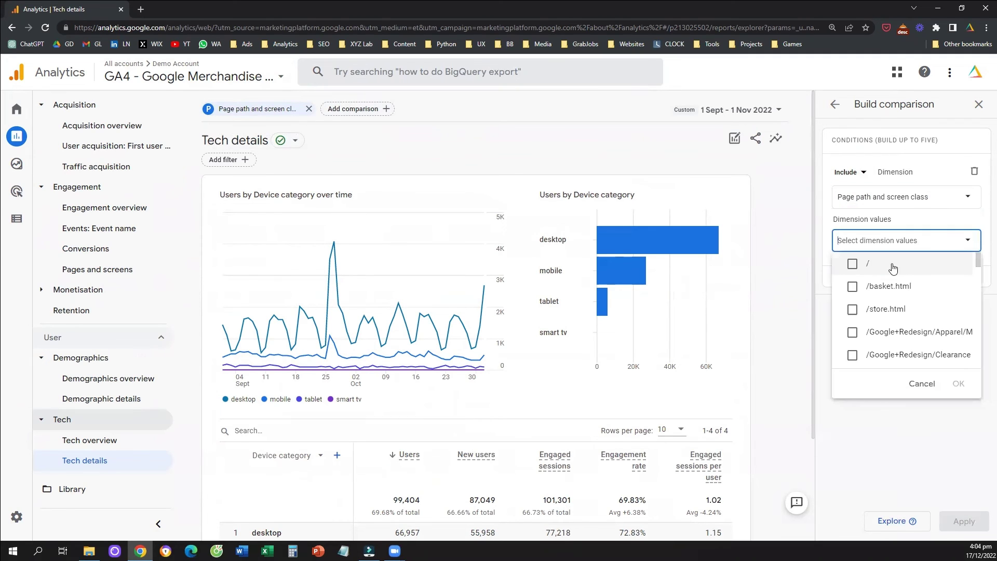
{"action": "left_click", "coordinate": [898, 310]}
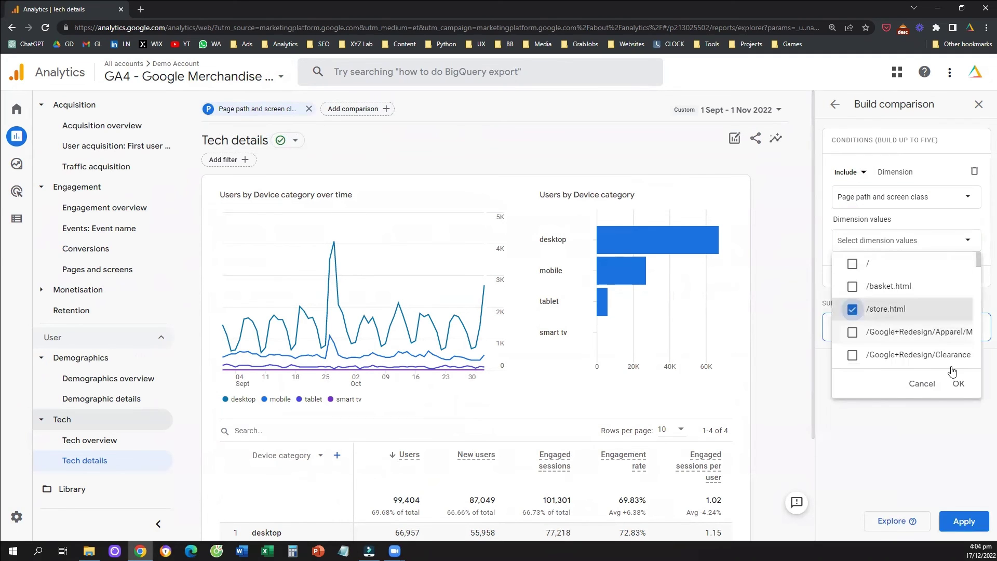
{"action": "left_click", "coordinate": [958, 383]}
{"action": "left_click", "coordinate": [964, 521]}
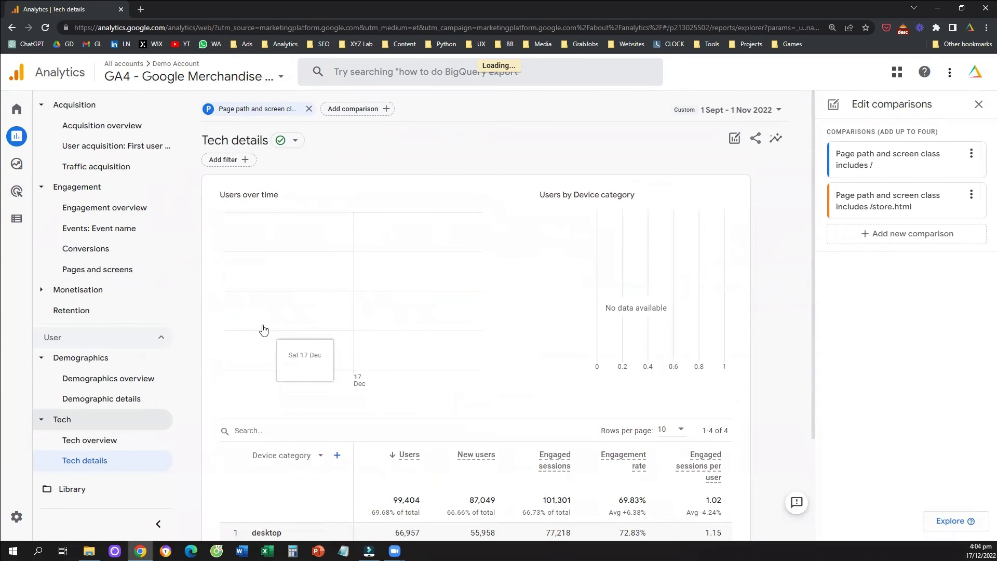
Review the device category table for / and /store.html, and remove both page path comparisons from the report.
{"action": "scroll", "coordinate": [260, 343], "scroll_direction": "down", "scroll_amount": 5}
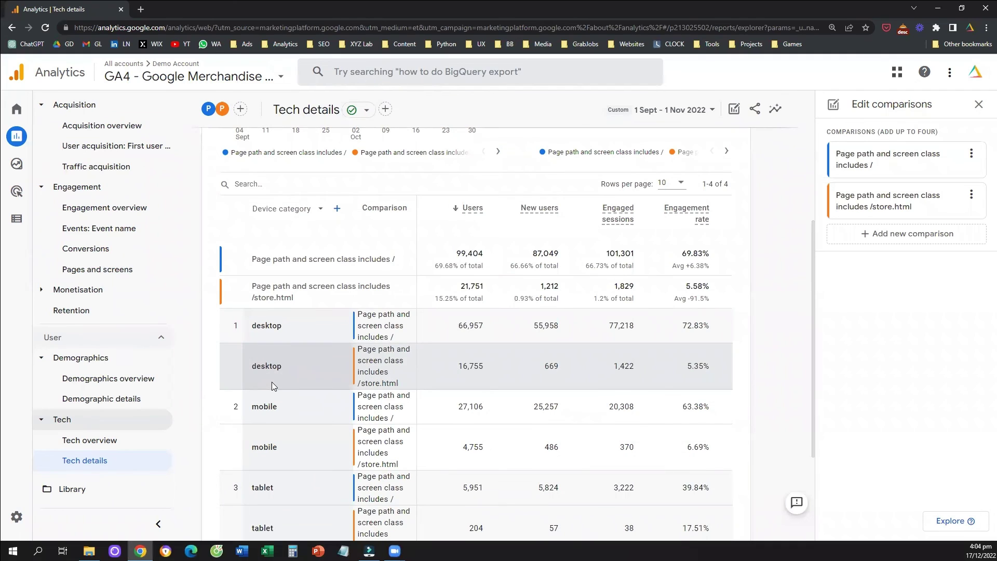
{"action": "scroll", "coordinate": [270, 392], "scroll_direction": "up", "scroll_amount": 5}
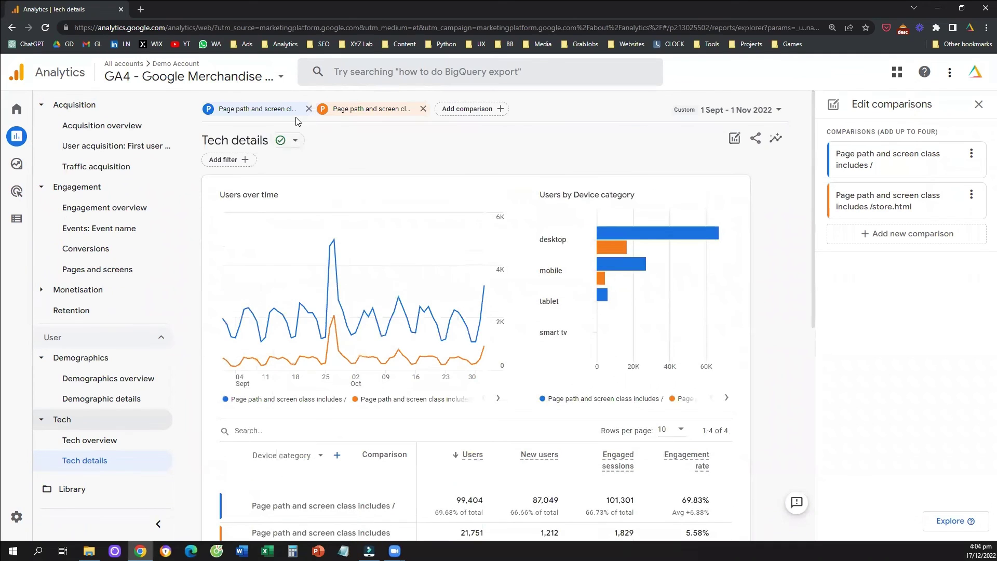
{"action": "left_click", "coordinate": [308, 110]}
{"action": "left_click", "coordinate": [309, 109]}
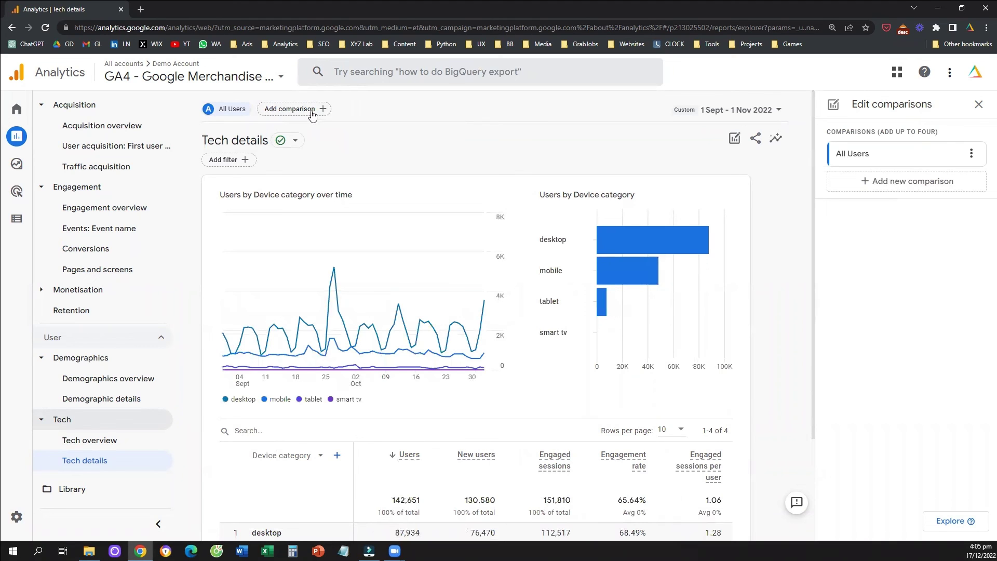
Check which values the Stream name dimension offers in a new comparison, and cancel the value selection.
{"action": "left_click", "coordinate": [309, 109]}
{"action": "left_click", "coordinate": [855, 200]}
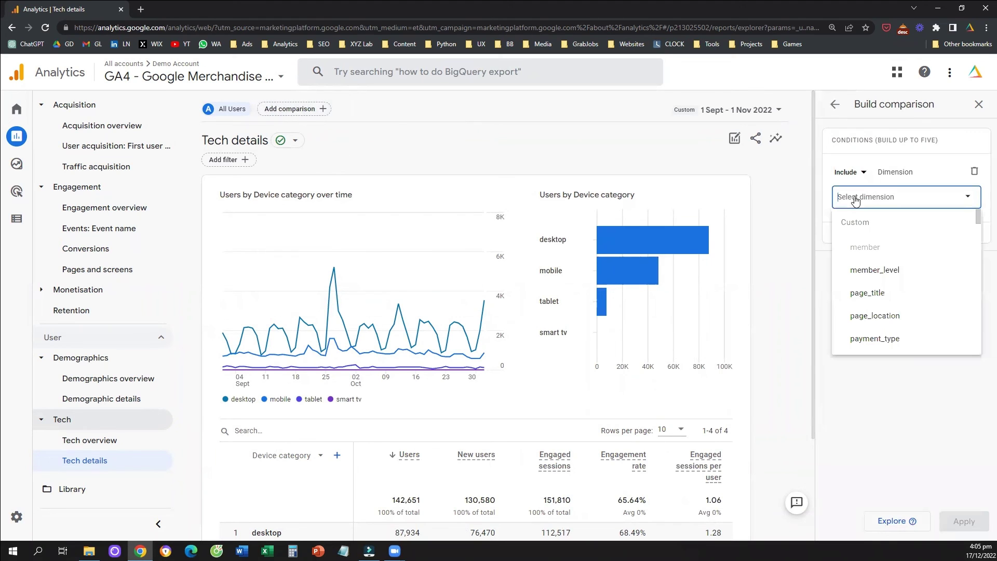
{"action": "type", "text": "stre"}
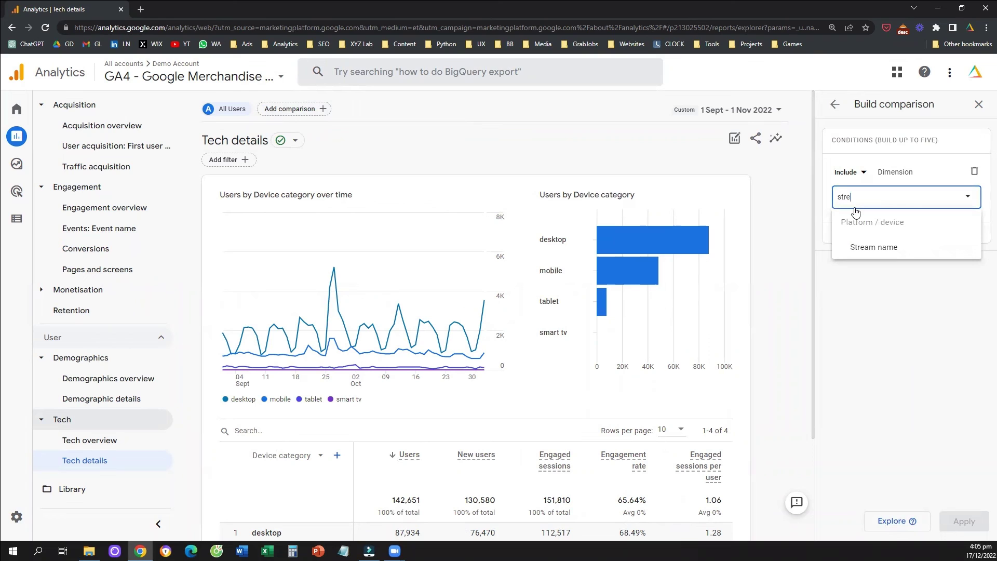
{"action": "left_click", "coordinate": [877, 247]}
{"action": "left_click", "coordinate": [872, 240]}
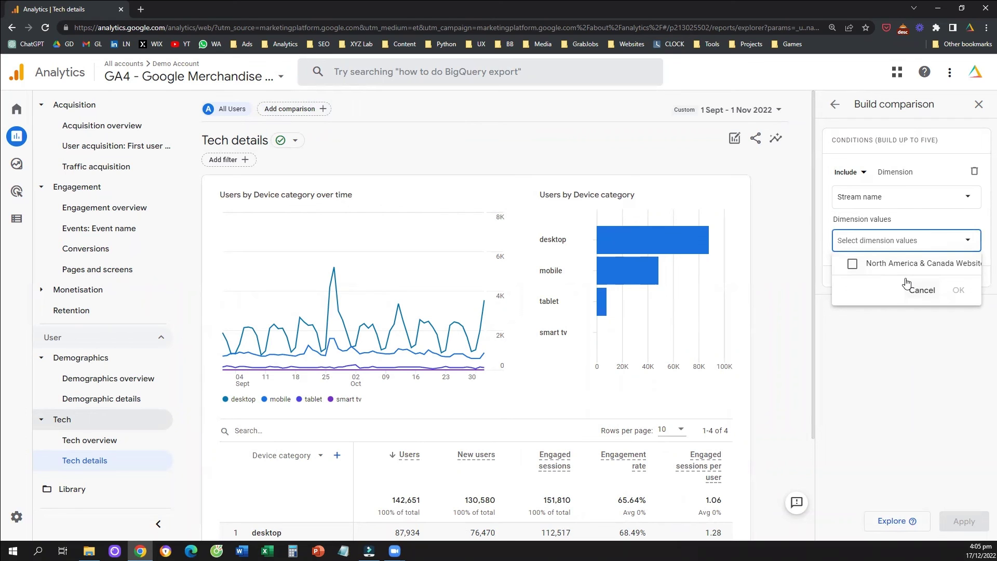
{"action": "left_click", "coordinate": [919, 289]}
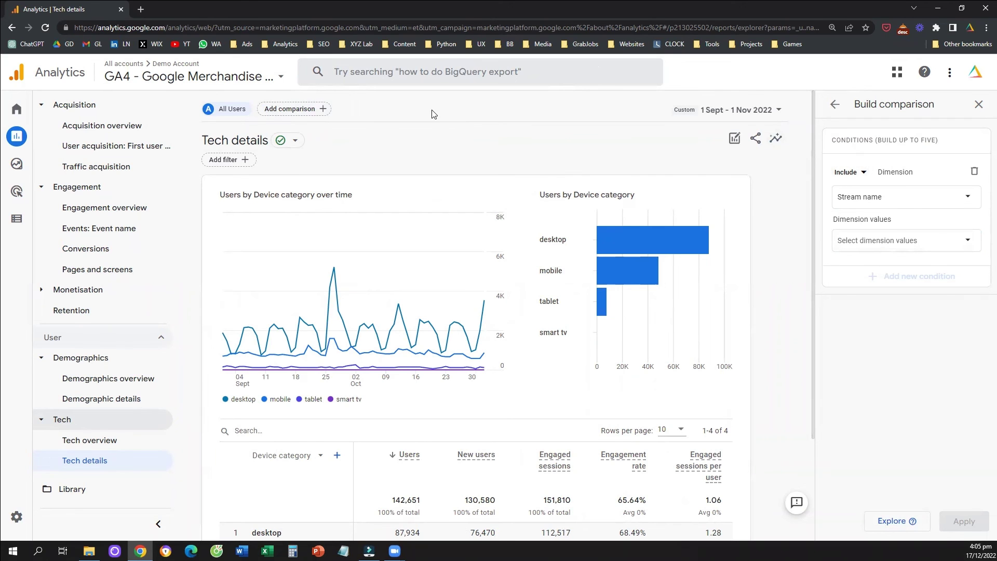
Leave the comparison unapplied and go to the Traffic acquisition report under Acquisition.
{"action": "key", "text": "alt+Left"}
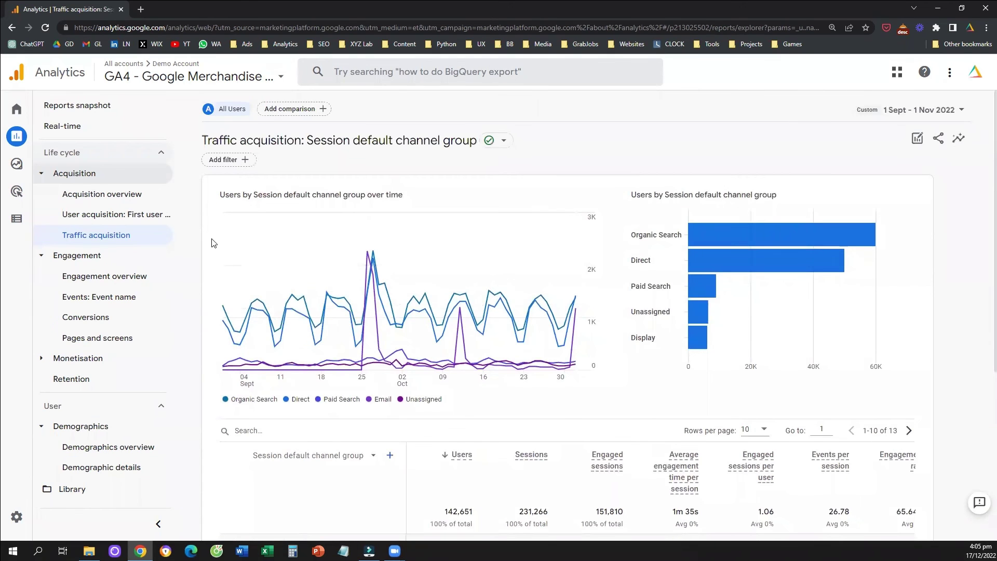